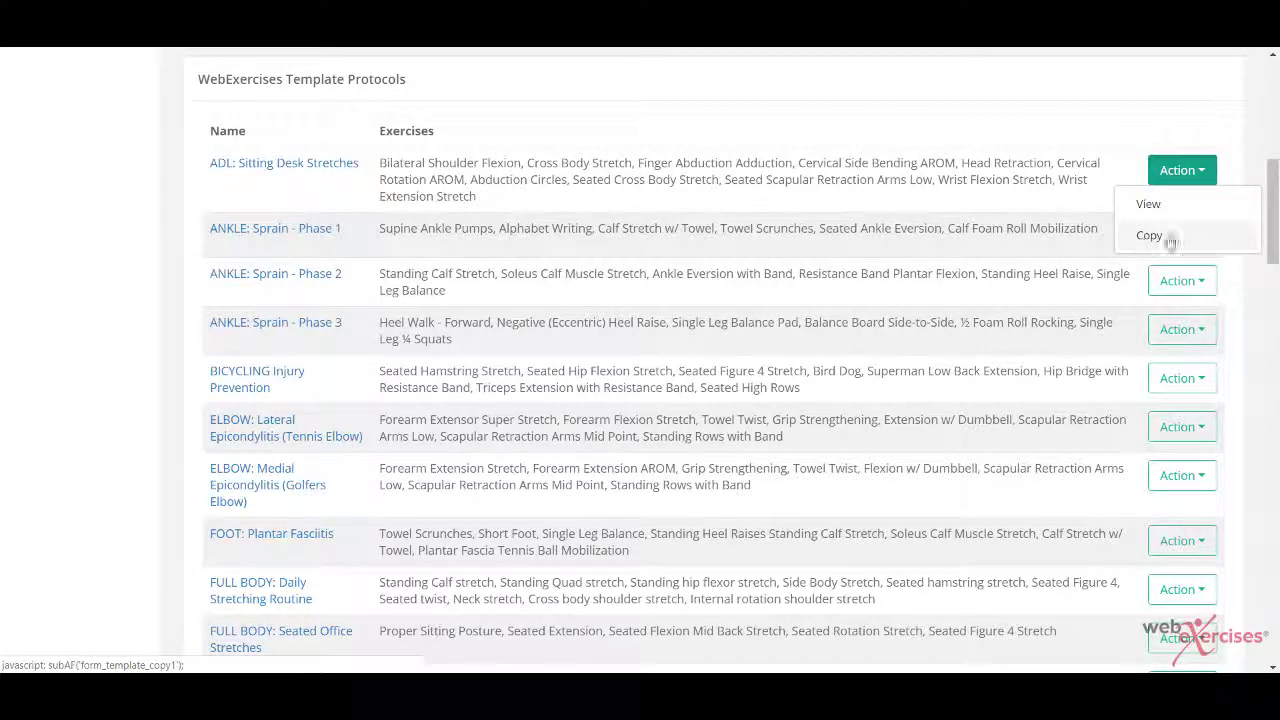
Step: Copy the ADL: Sitting Desk Stretches template and prefix the copy's name with 'DD '
{"action": "left_click", "coordinate": [1149, 237]}
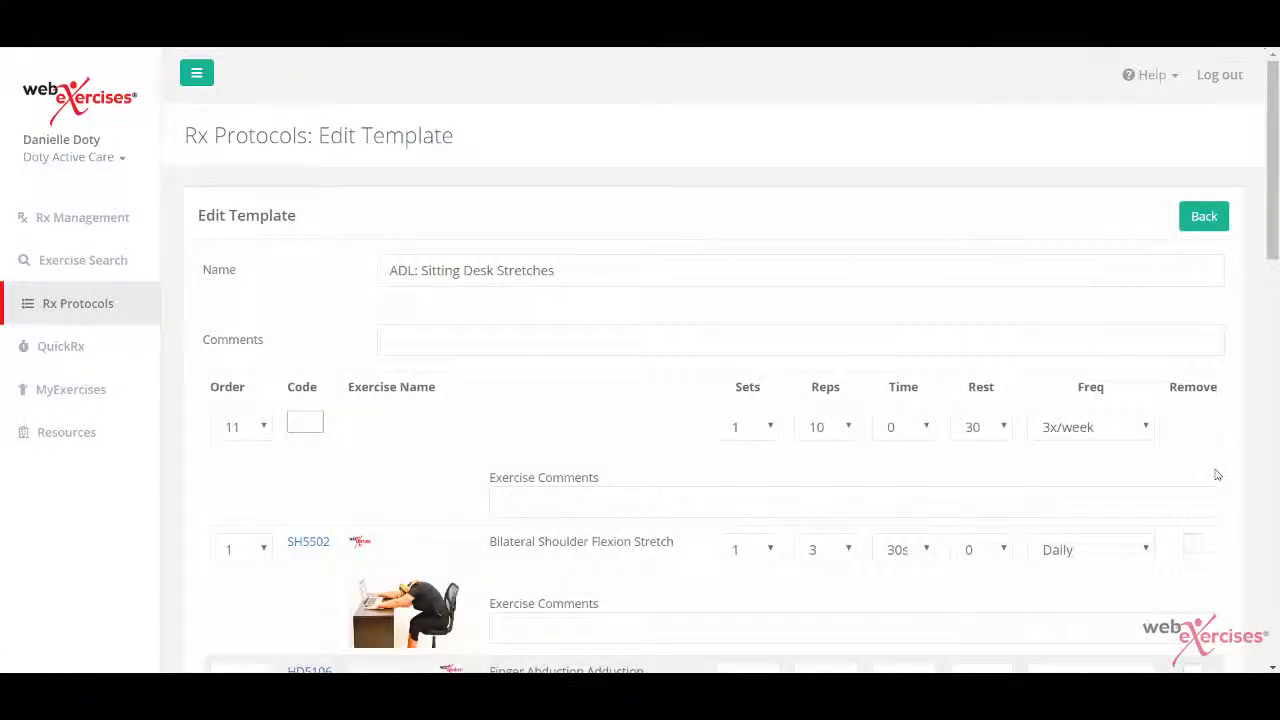
{"action": "scroll", "coordinate": [1215, 474], "scroll_direction": "down", "scroll_amount": 1}
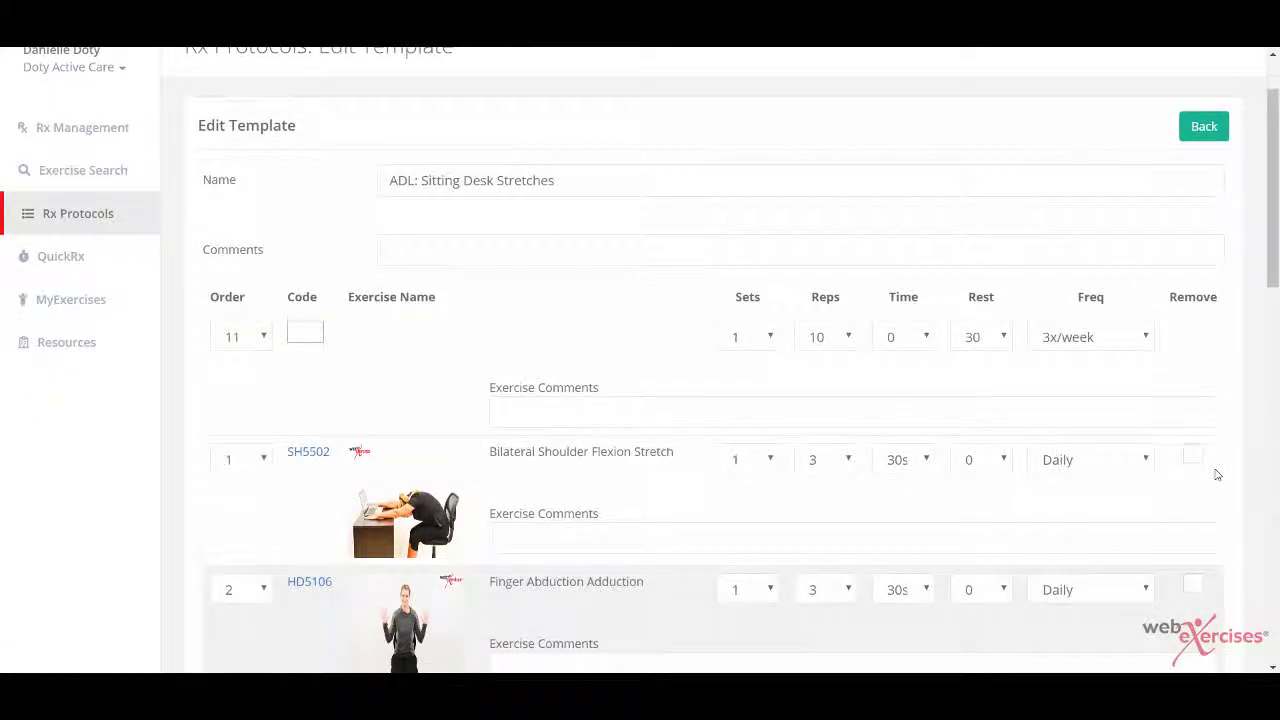
{"action": "left_click", "coordinate": [387, 178]}
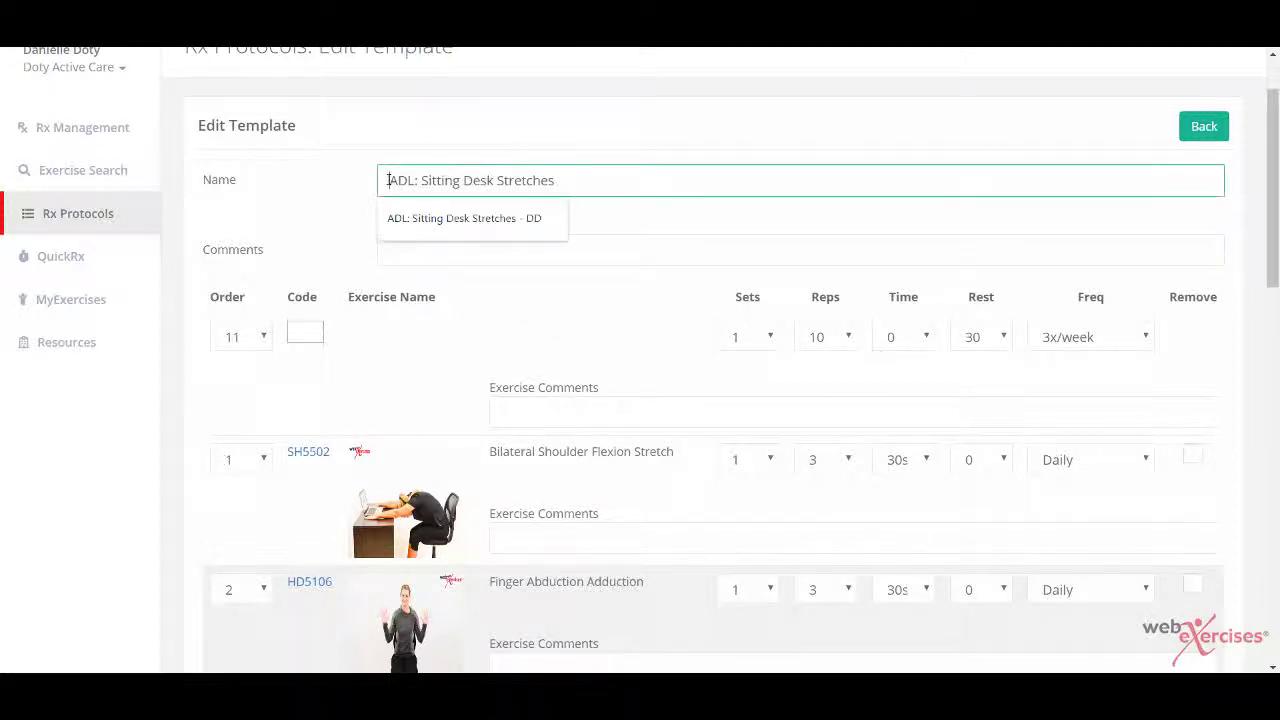
{"action": "type", "text": "DD"}
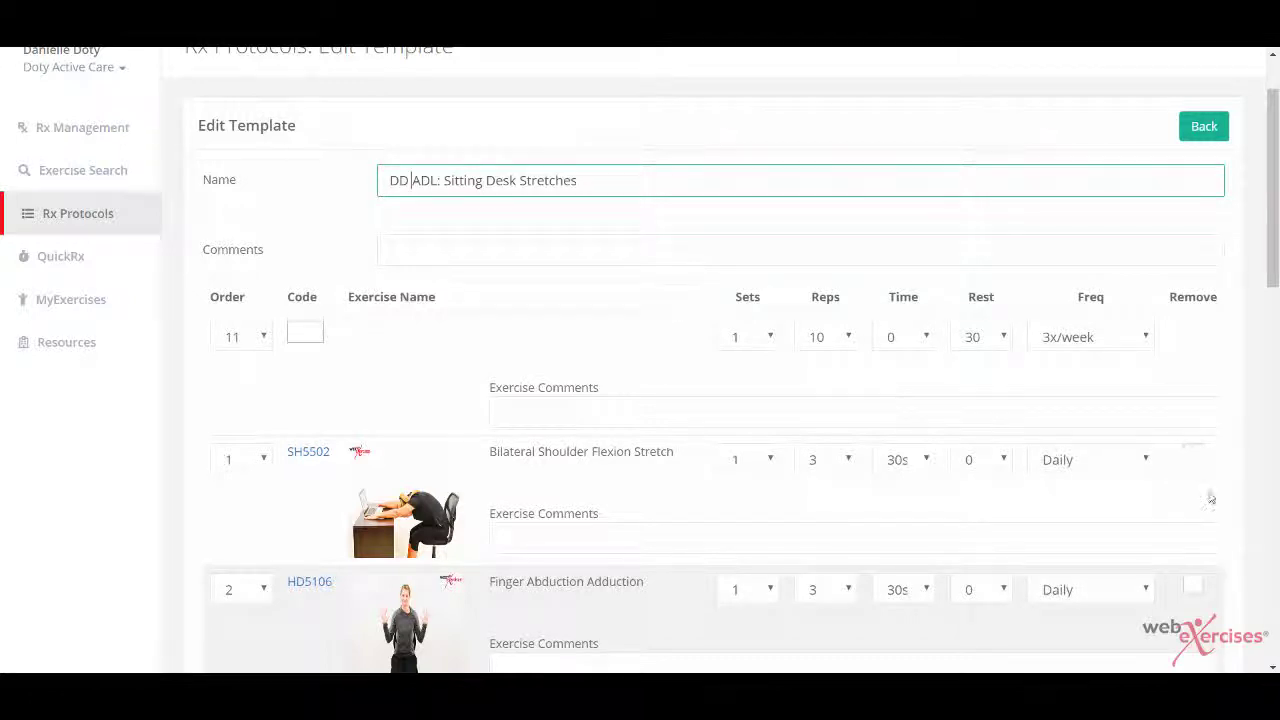
{"action": "scroll", "coordinate": [1208, 492], "scroll_direction": "down", "scroll_amount": 1}
Step: Remove Bilateral Shoulder Flexion Stretch, Finger Abduction Adduction and Cervical Side Bending AROM
{"action": "left_click", "coordinate": [1192, 403]}
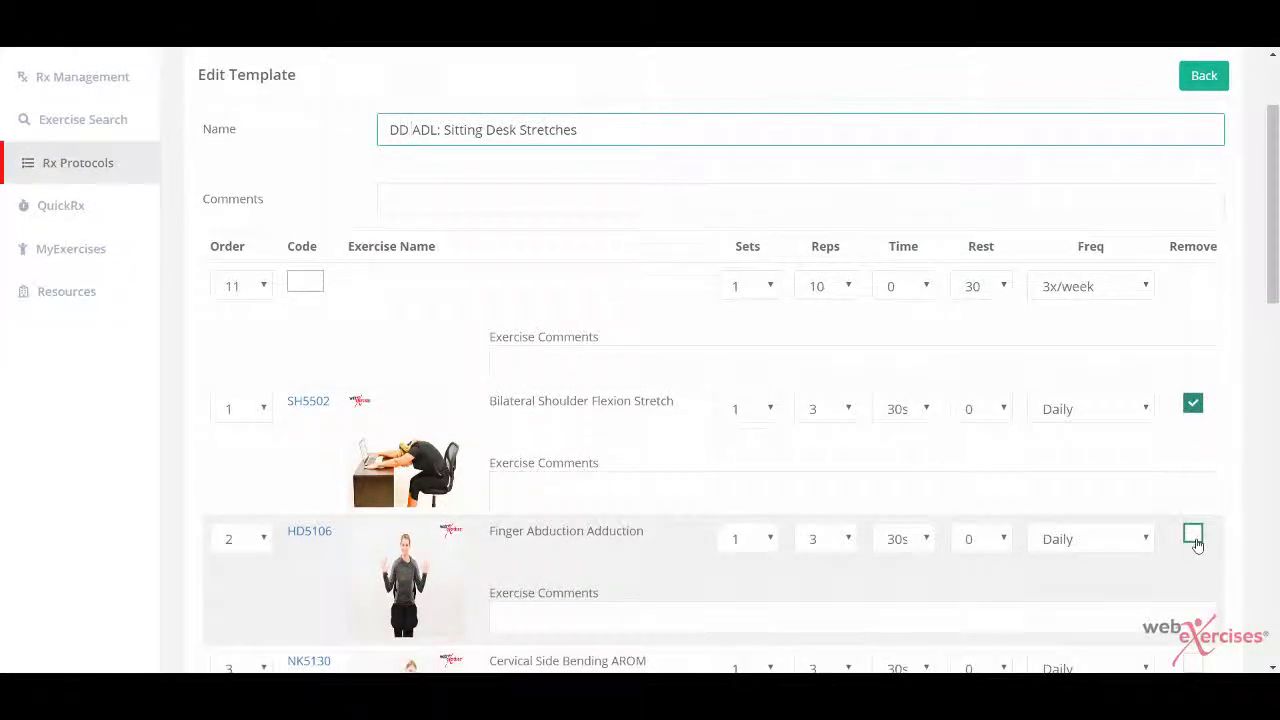
{"action": "left_click", "coordinate": [1193, 535]}
{"action": "scroll", "coordinate": [1194, 535], "scroll_direction": "down", "scroll_amount": 3}
{"action": "left_click", "coordinate": [1193, 529]}
{"action": "scroll", "coordinate": [1193, 529], "scroll_direction": "down", "scroll_amount": 3}
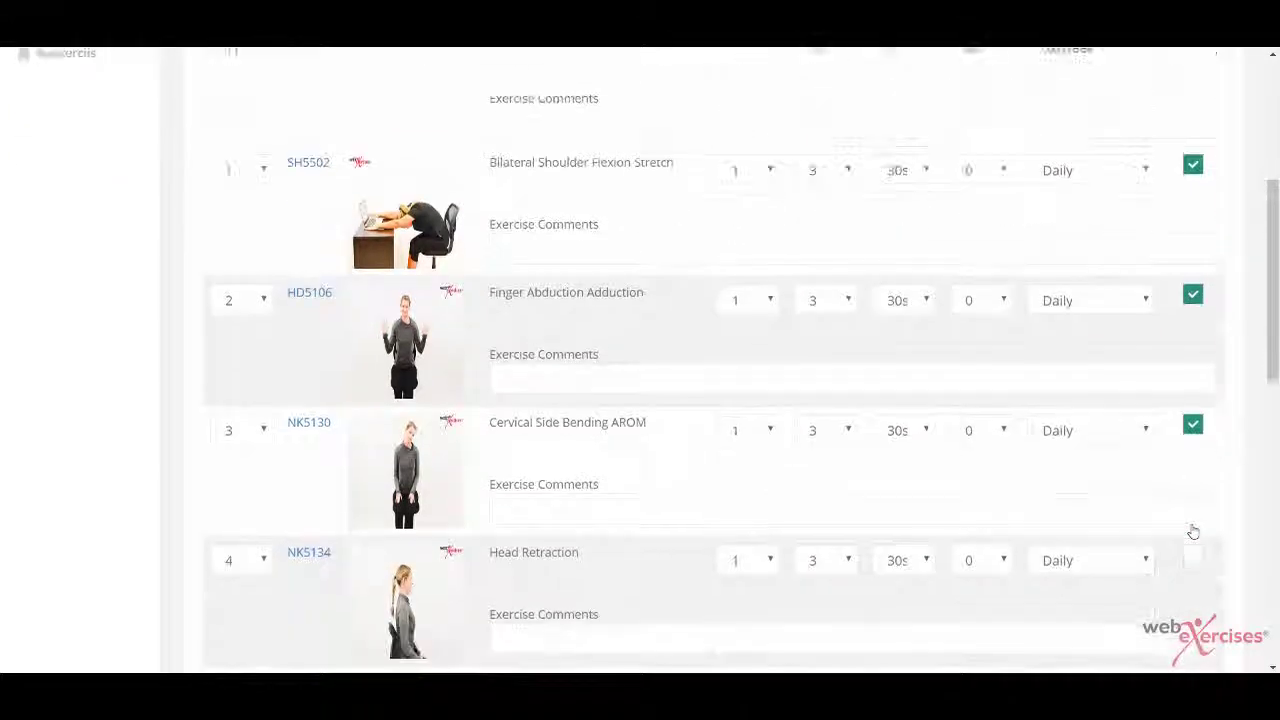
{"action": "scroll", "coordinate": [966, 584], "scroll_direction": "down", "scroll_amount": 2}
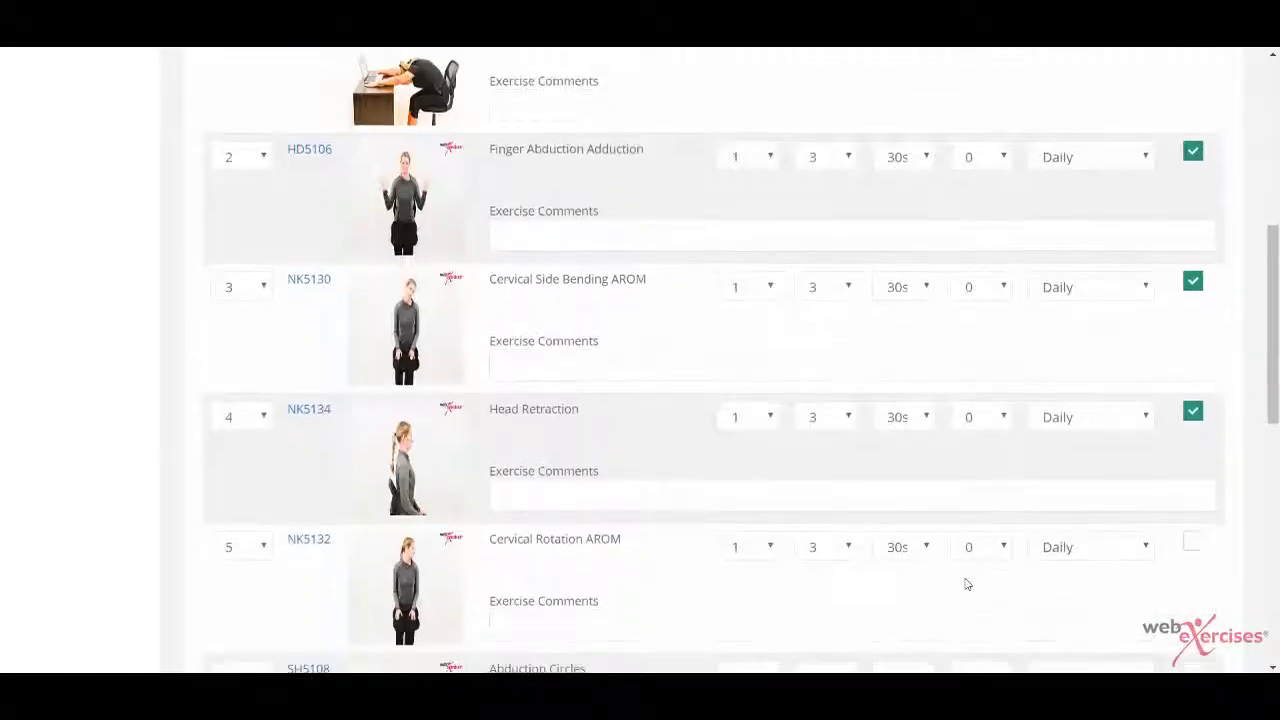
Step: Set Cervical Rotation AROM to 3 sets and Seated Cross Body Stretch to 5 sets
{"action": "left_click", "coordinate": [756, 546]}
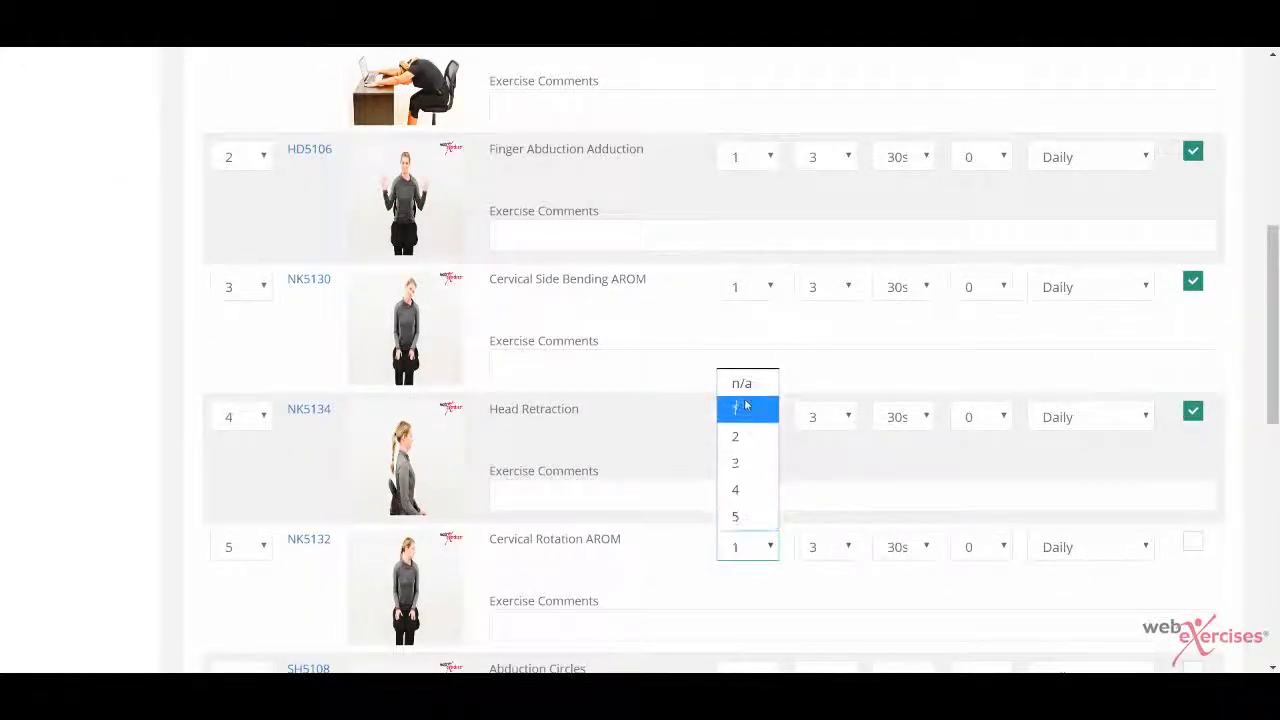
{"action": "left_click", "coordinate": [738, 463]}
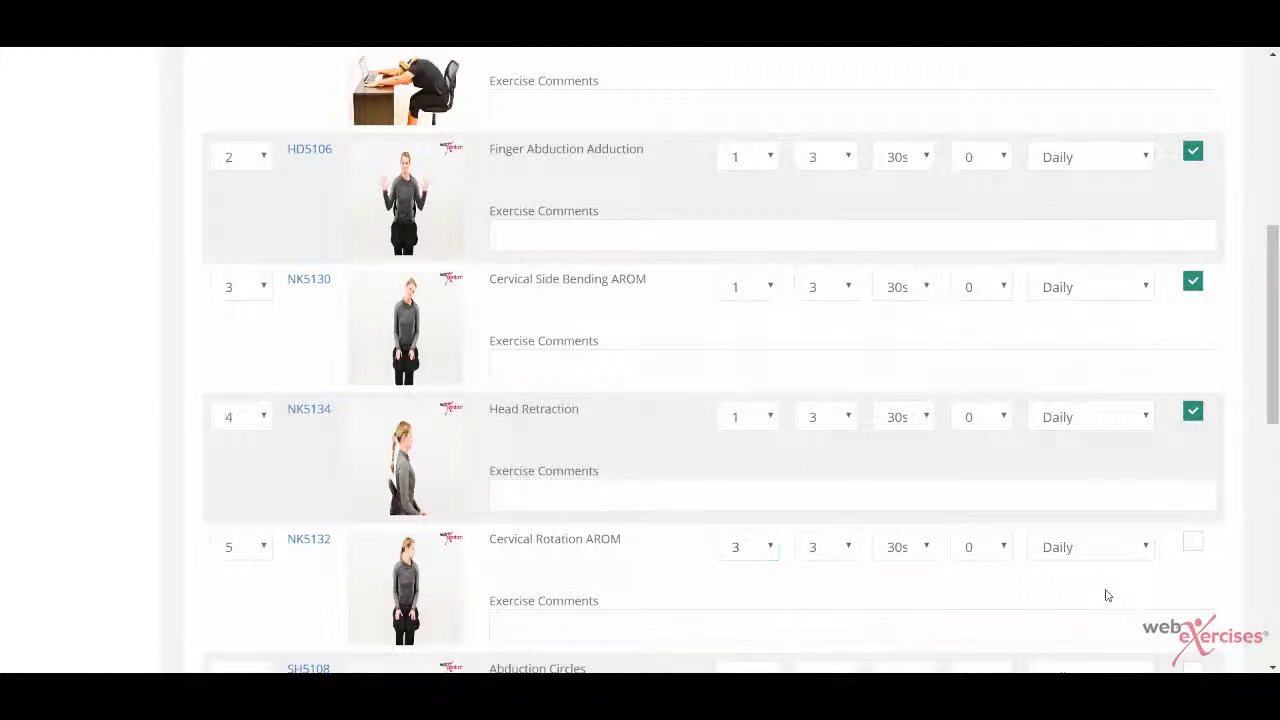
{"action": "scroll", "coordinate": [1106, 595], "scroll_direction": "down", "scroll_amount": 4}
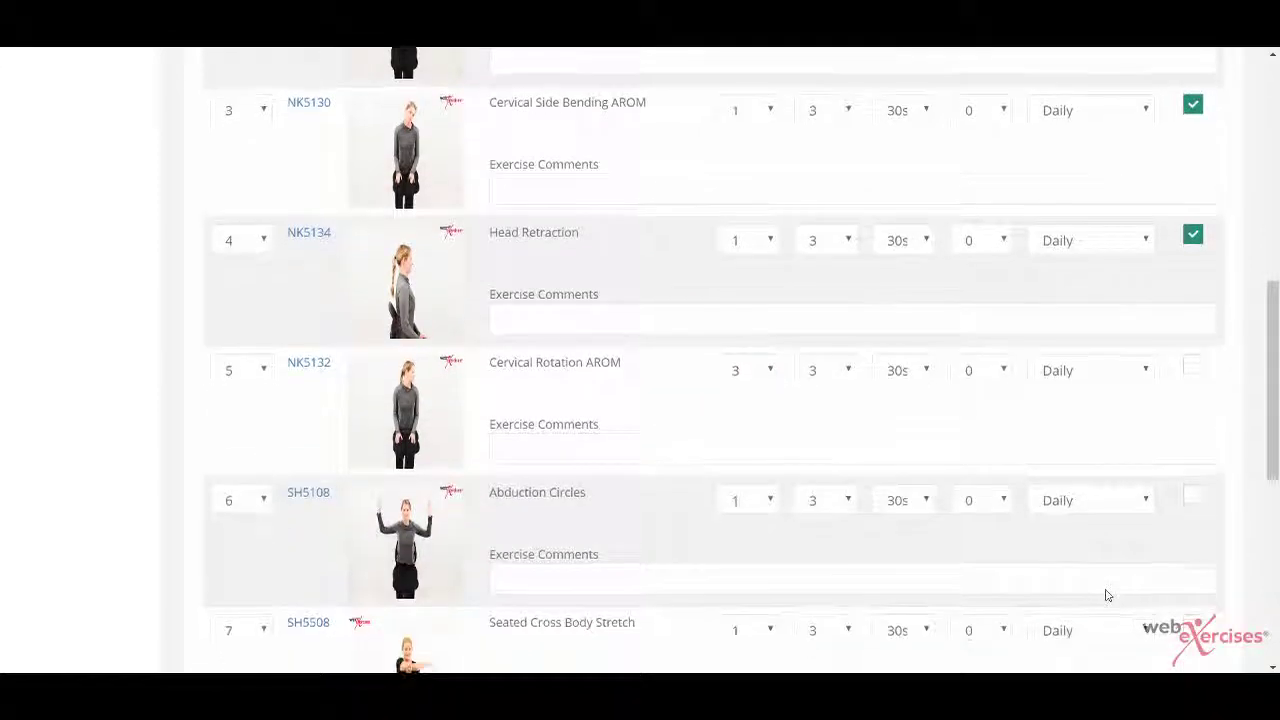
{"action": "left_click", "coordinate": [753, 628]}
{"action": "left_click", "coordinate": [745, 599]}
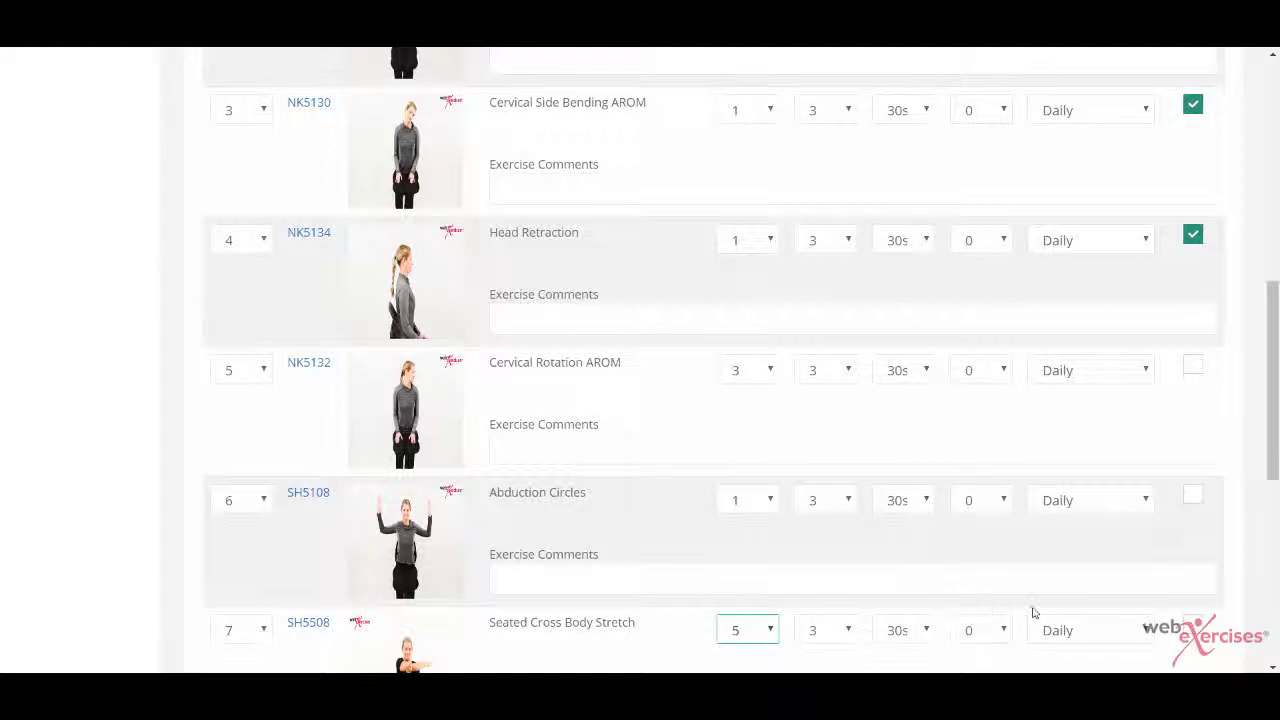
{"action": "scroll", "coordinate": [1034, 610], "scroll_direction": "down", "scroll_amount": 3}
Step: Remove Seated Scapular Retraction Arms Low and Wrist Flexion Stretch, then apply the changes
{"action": "left_click", "coordinate": [1193, 597]}
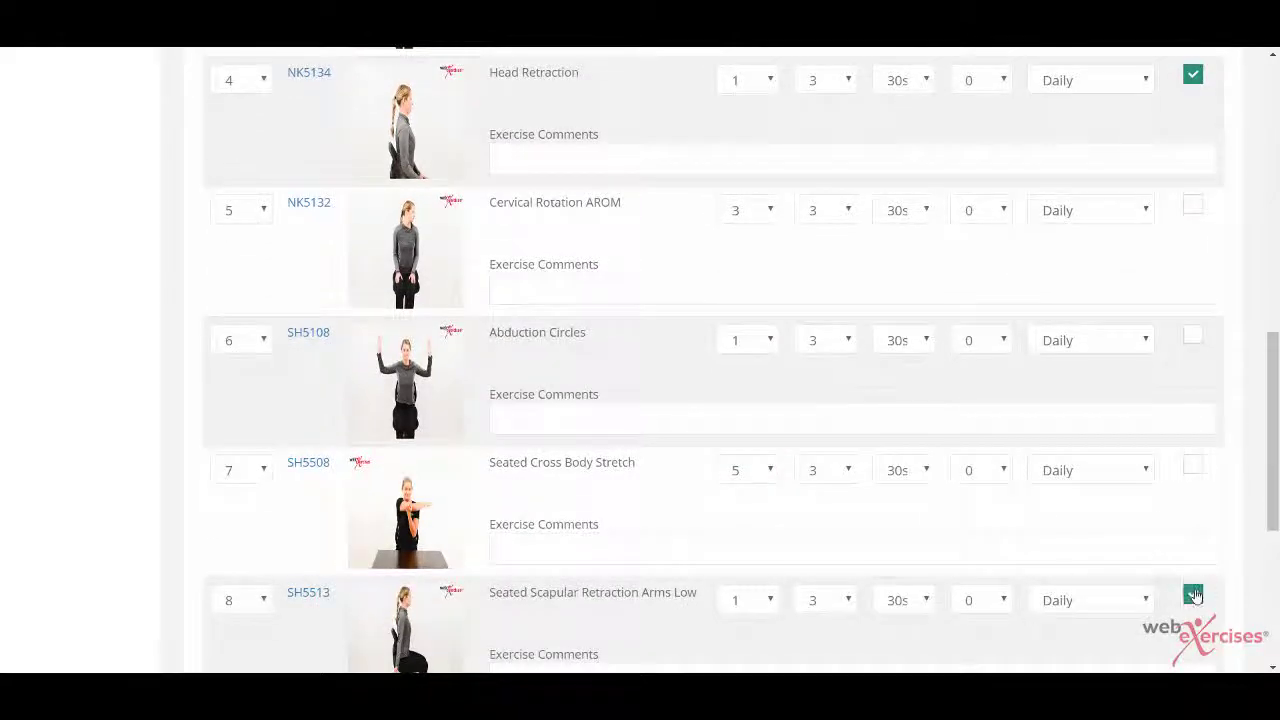
{"action": "scroll", "coordinate": [1197, 597], "scroll_direction": "down", "scroll_amount": 3}
{"action": "scroll", "coordinate": [1197, 597], "scroll_direction": "down", "scroll_amount": 1}
{"action": "left_click", "coordinate": [1193, 565]}
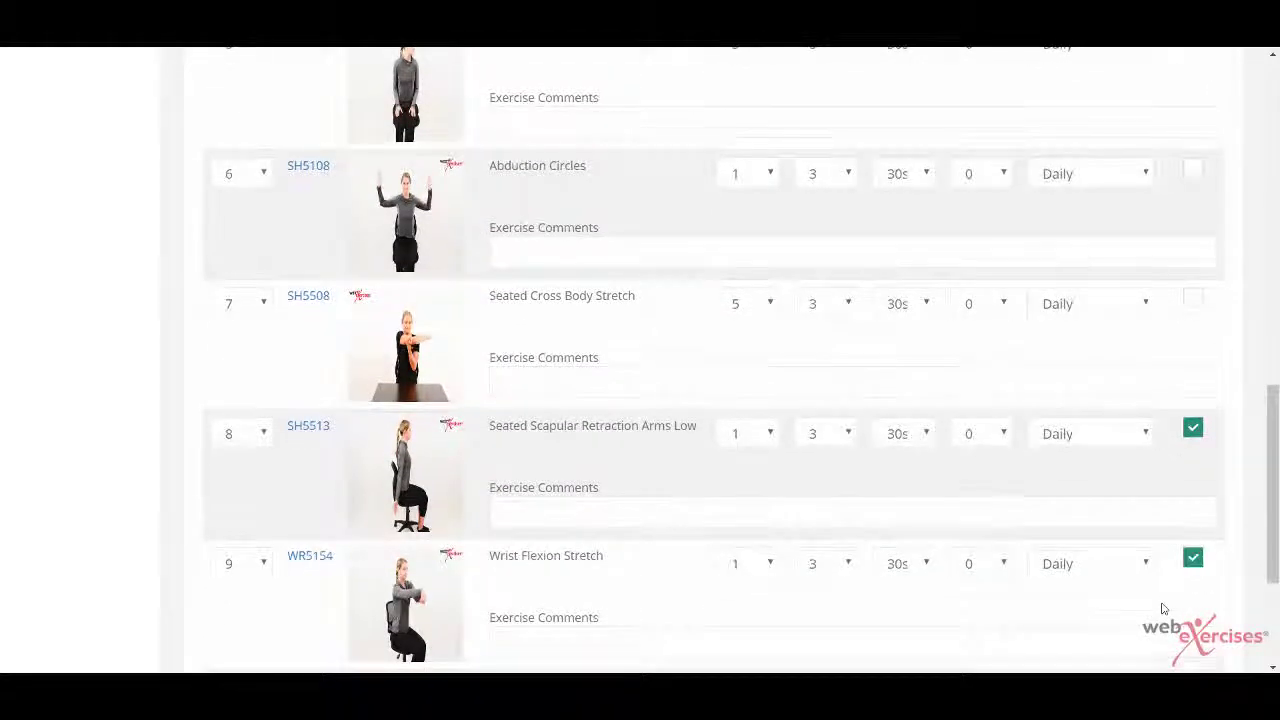
{"action": "scroll", "coordinate": [1191, 571], "scroll_direction": "down", "scroll_amount": 2}
{"action": "scroll", "coordinate": [1163, 608], "scroll_direction": "down", "scroll_amount": 3}
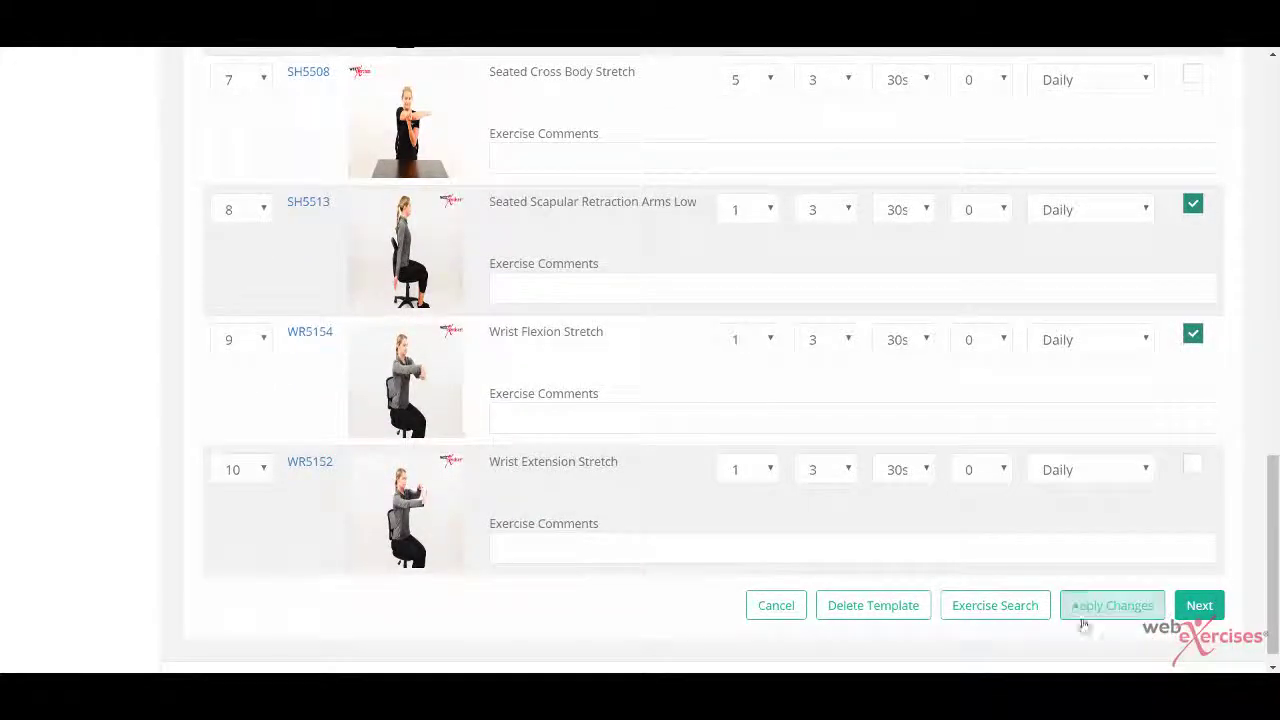
{"action": "left_click", "coordinate": [1110, 610]}
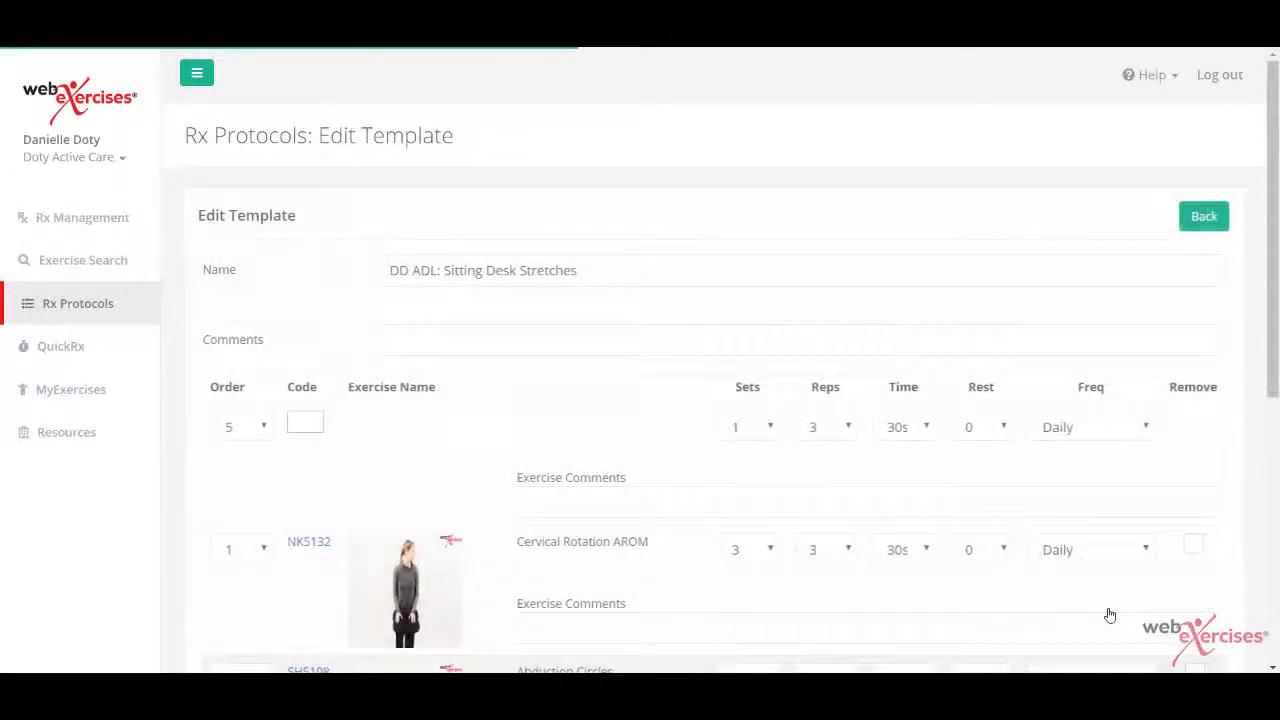
Step: Continue past the Template Detail summary and finish the 4-exercise DD ADL: Sitting Desk Stretches template
{"action": "scroll", "coordinate": [1110, 608], "scroll_direction": "down", "scroll_amount": 2}
{"action": "scroll", "coordinate": [1112, 601], "scroll_direction": "down", "scroll_amount": 3}
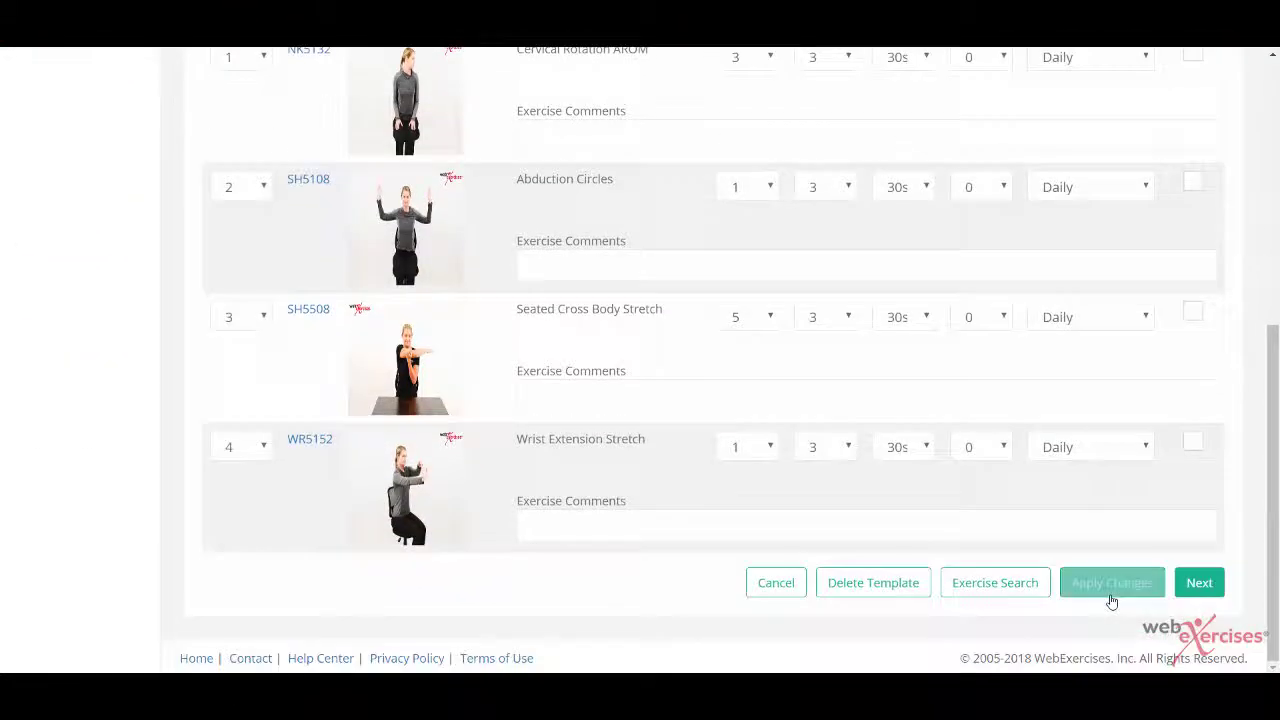
{"action": "left_click", "coordinate": [1200, 582]}
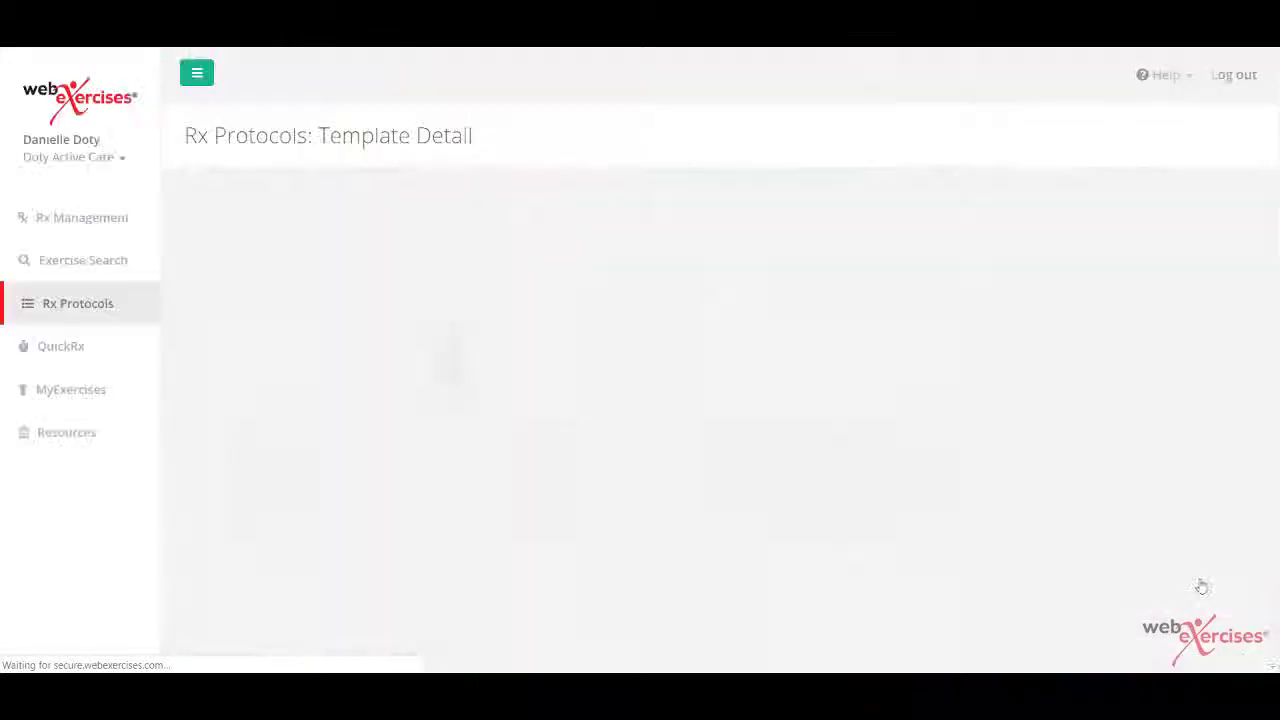
{"action": "scroll", "coordinate": [1201, 586], "scroll_direction": "down", "scroll_amount": 5}
{"action": "left_click", "coordinate": [1198, 583]}
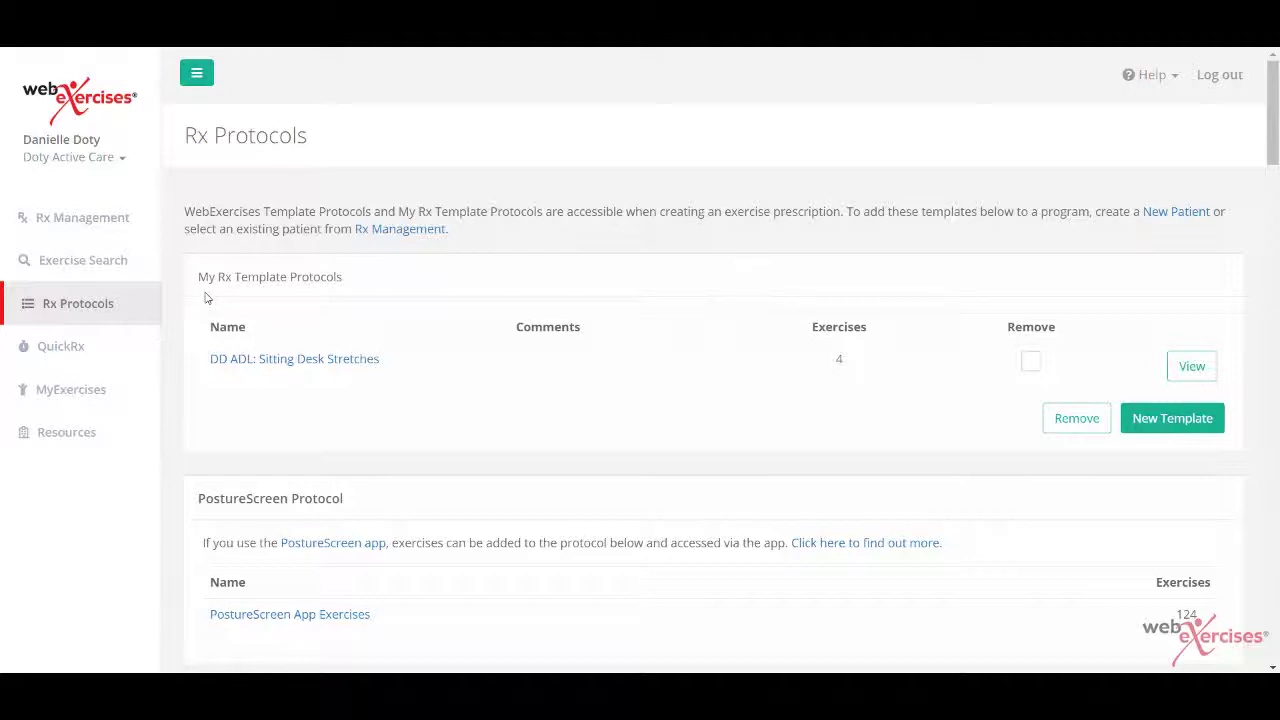
Step: Start a new blank template and open Exercise Search
{"action": "left_click", "coordinate": [1187, 420]}
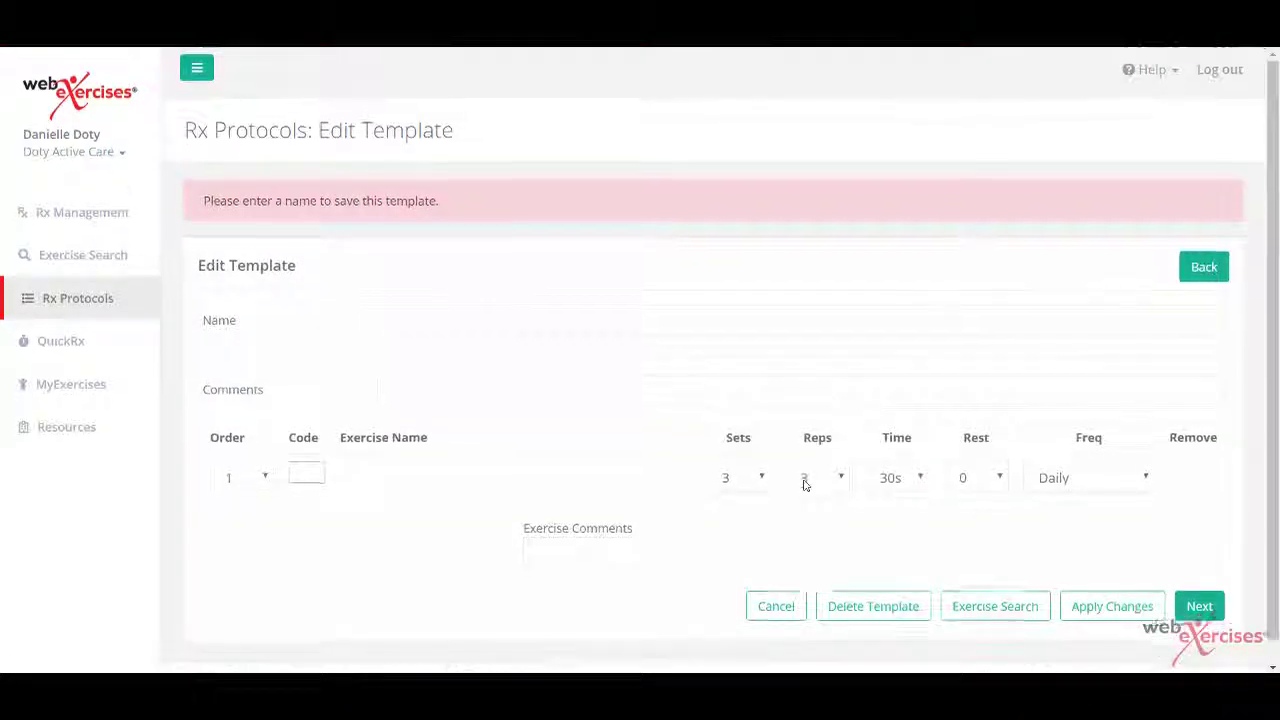
{"action": "scroll", "coordinate": [806, 485], "scroll_direction": "down", "scroll_amount": 1}
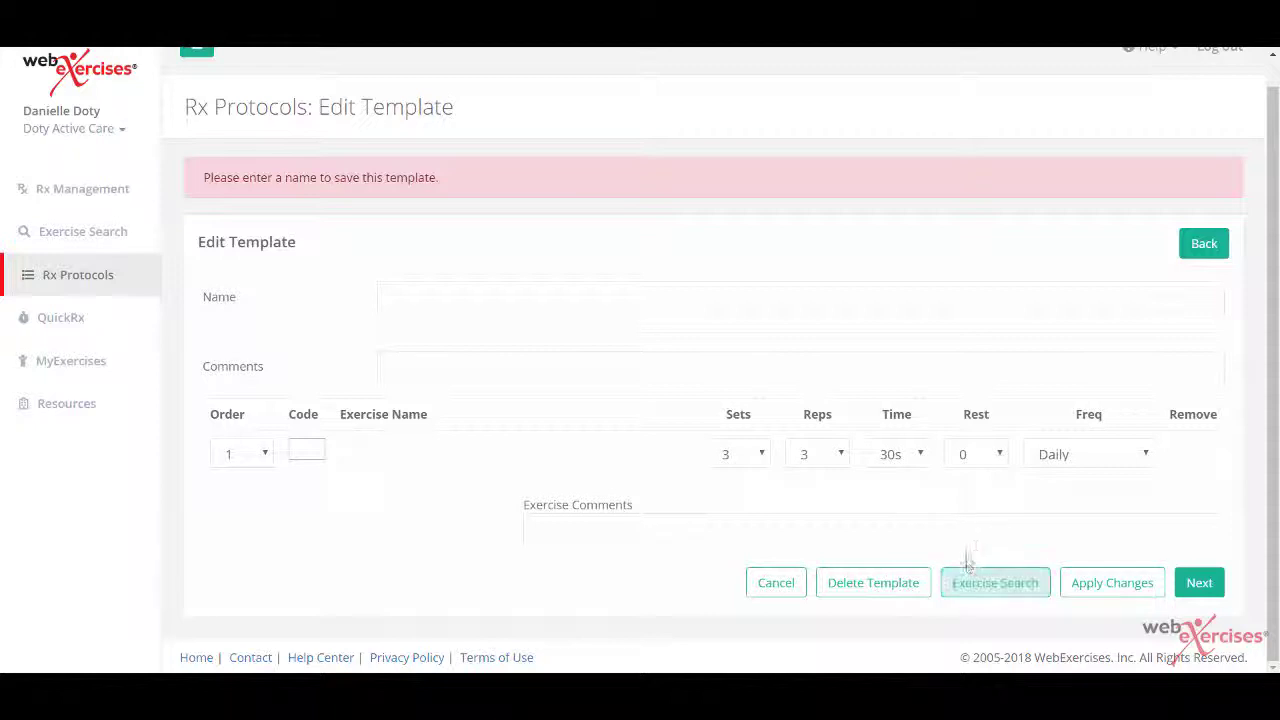
{"action": "left_click", "coordinate": [998, 590]}
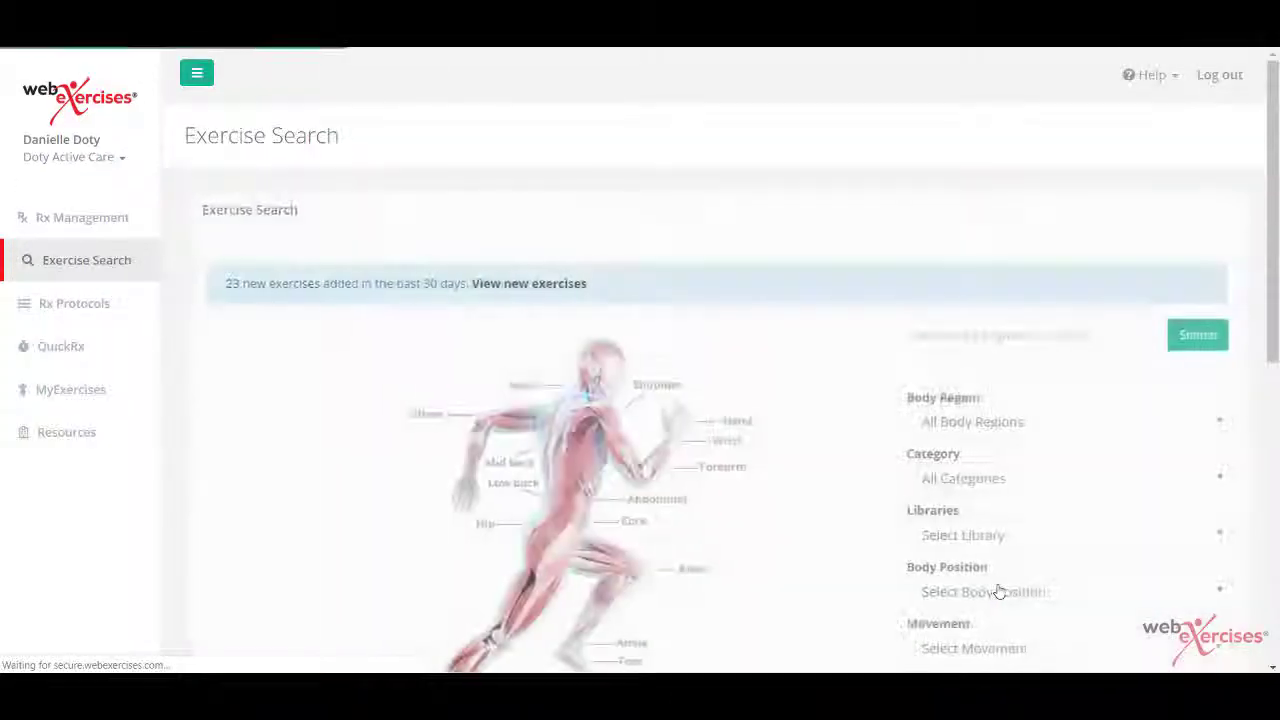
{"action": "scroll", "coordinate": [804, 537], "scroll_direction": "down", "scroll_amount": 2}
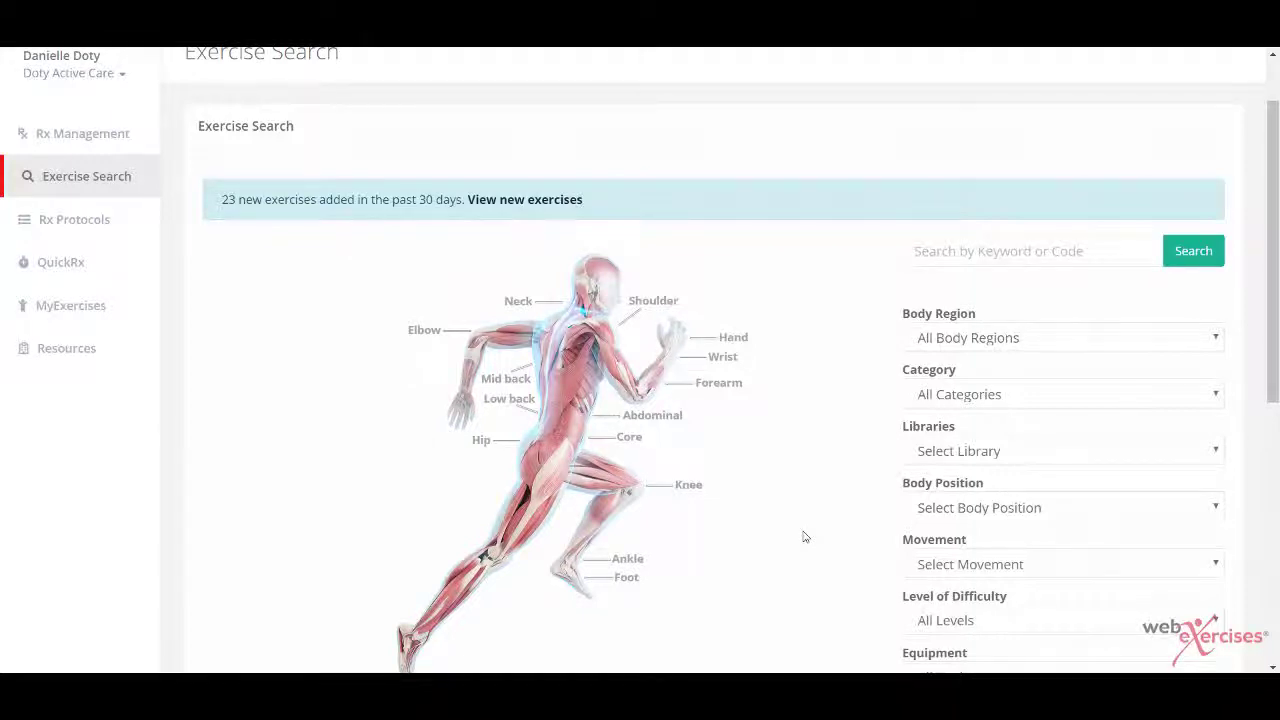
Step: Filter the exercise search to the Low Back body region and Exercise category
{"action": "left_click", "coordinate": [1020, 340]}
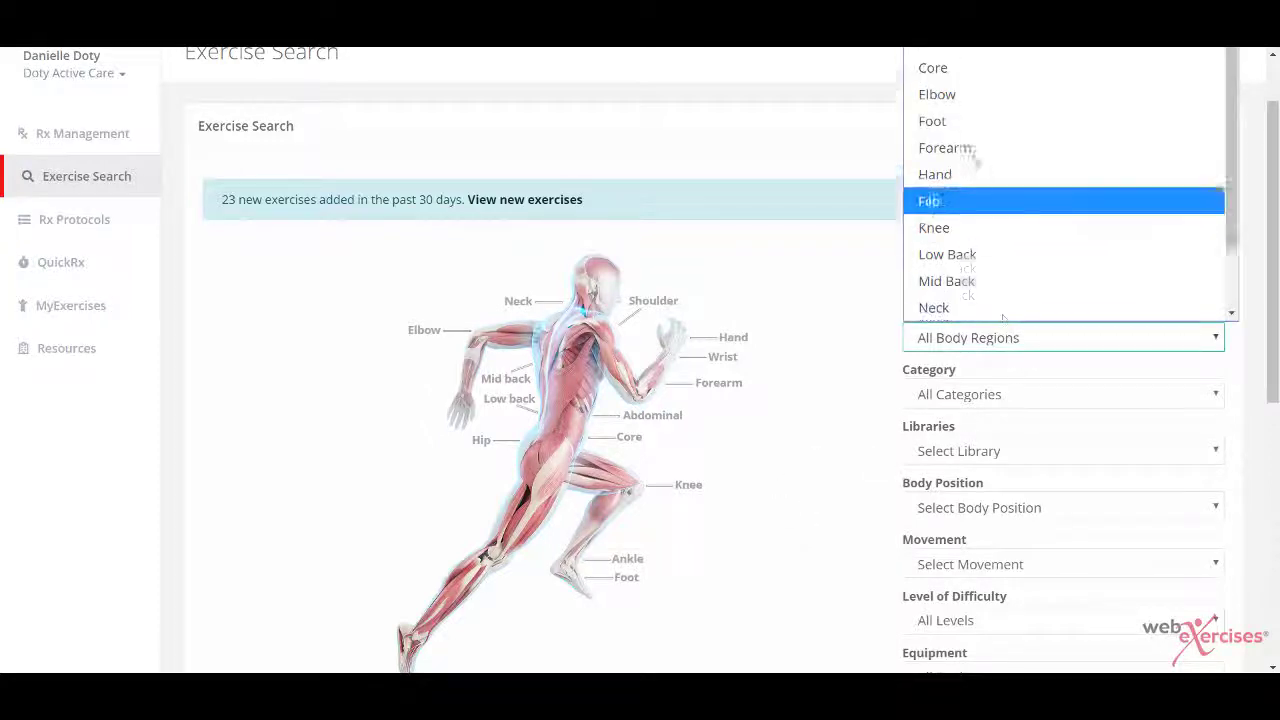
{"action": "left_click", "coordinate": [968, 255]}
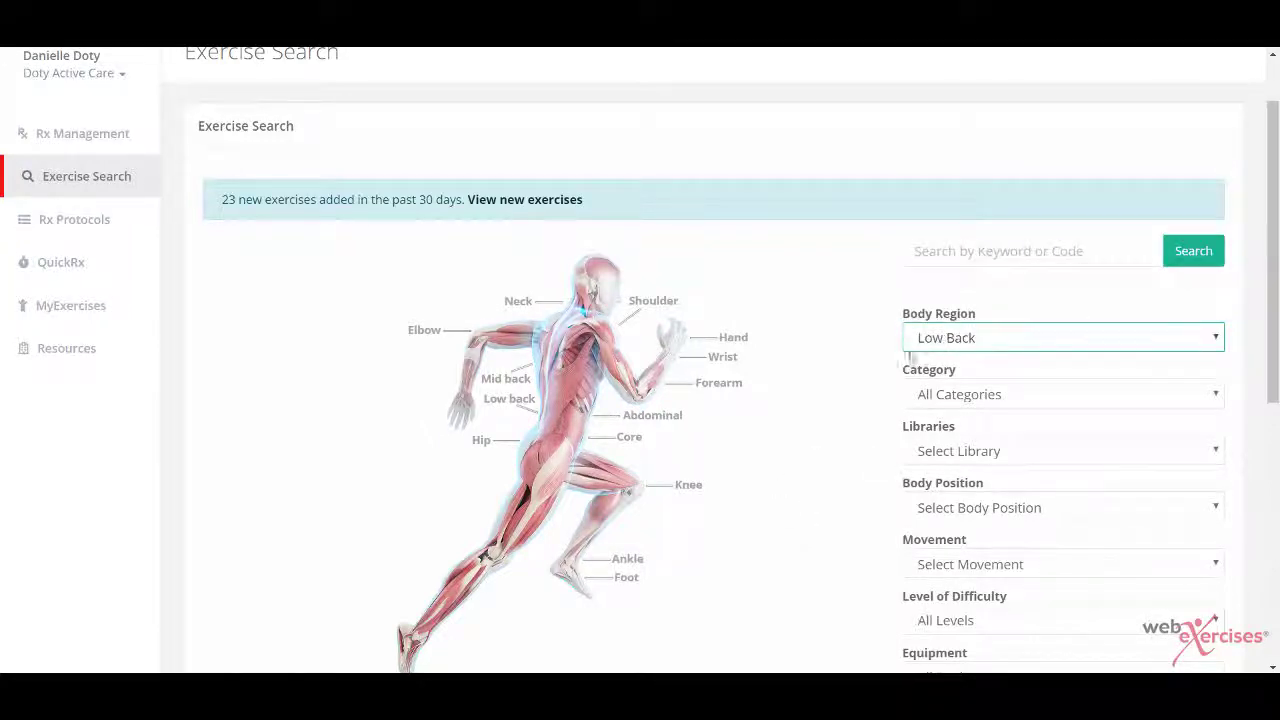
{"action": "left_click", "coordinate": [931, 398]}
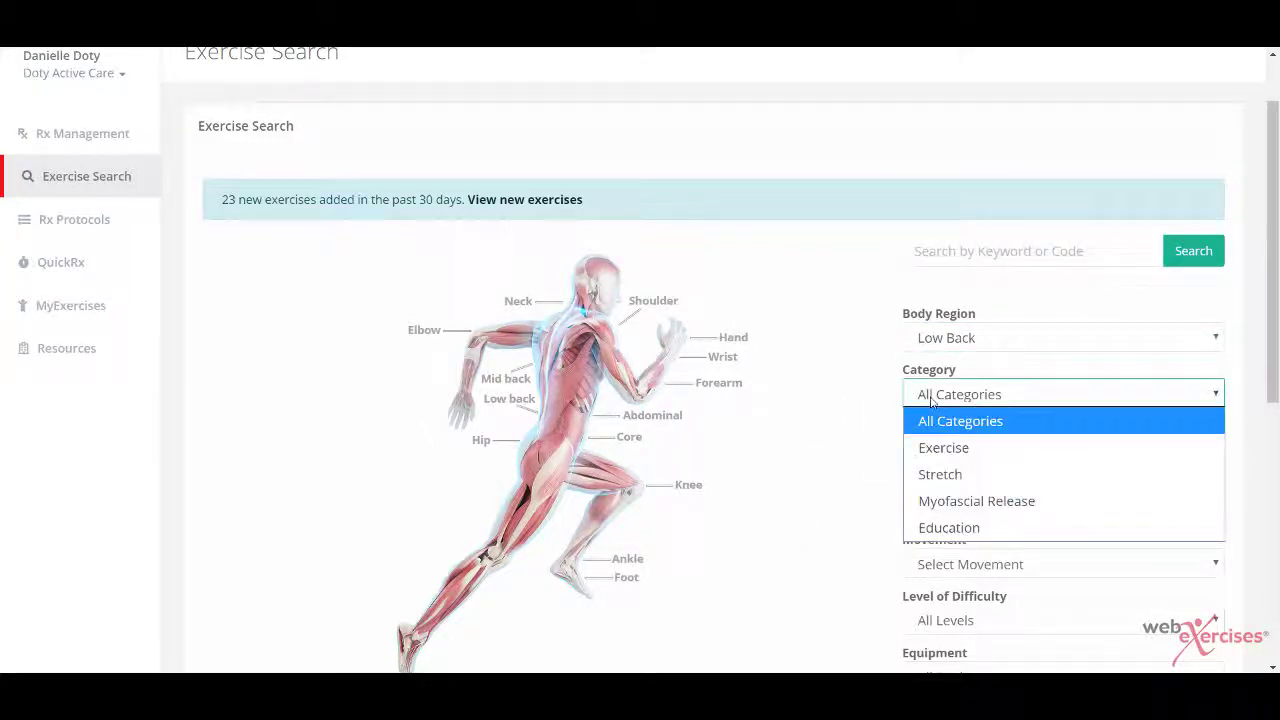
{"action": "left_click", "coordinate": [965, 449]}
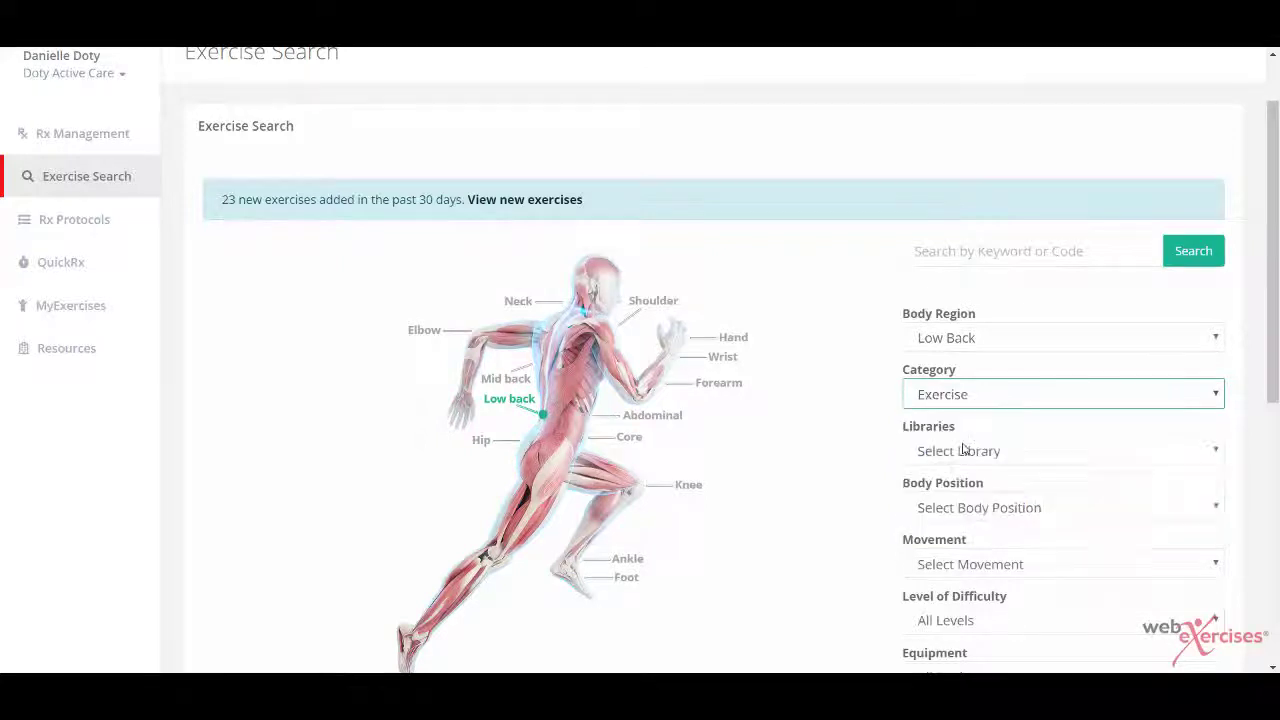
{"action": "left_click", "coordinate": [876, 446]}
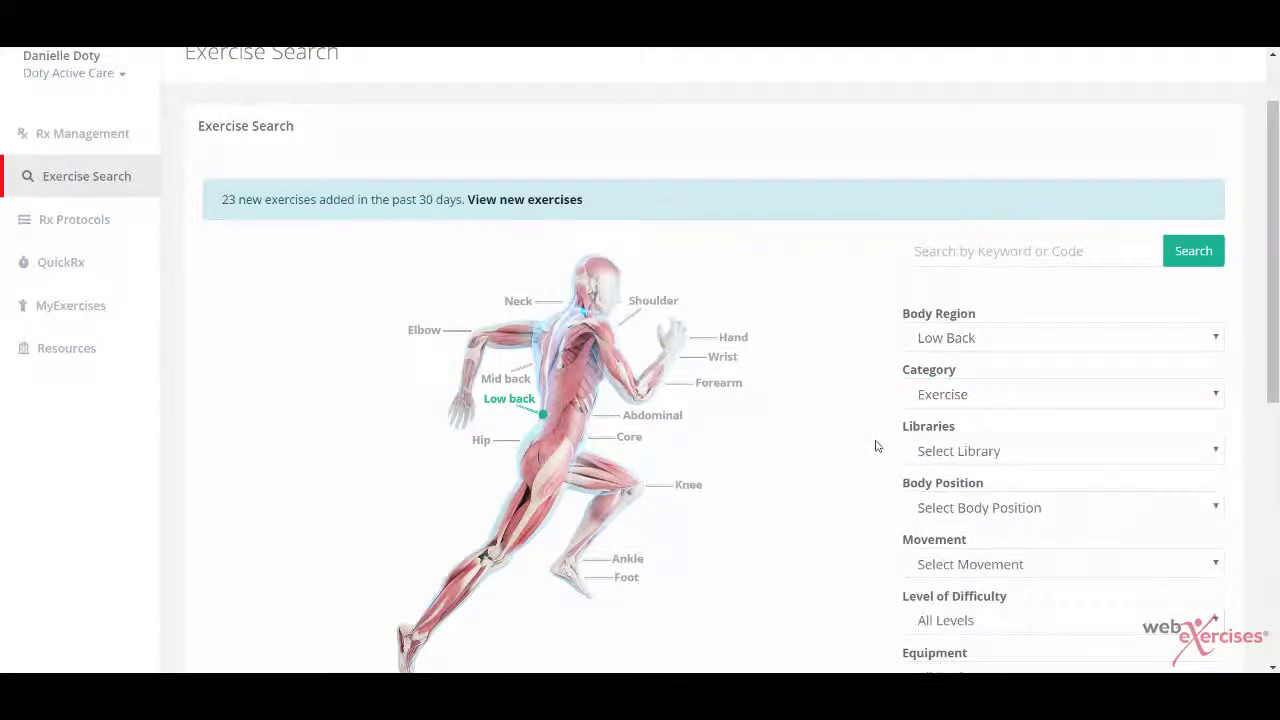
{"action": "scroll", "coordinate": [844, 531], "scroll_direction": "down", "scroll_amount": 1}
Step: Run the Low Back search and add Pelvic Tilt, Prone Cross Crawl and Cross Crawl Elbow Flexed
{"action": "left_click", "coordinate": [1057, 603]}
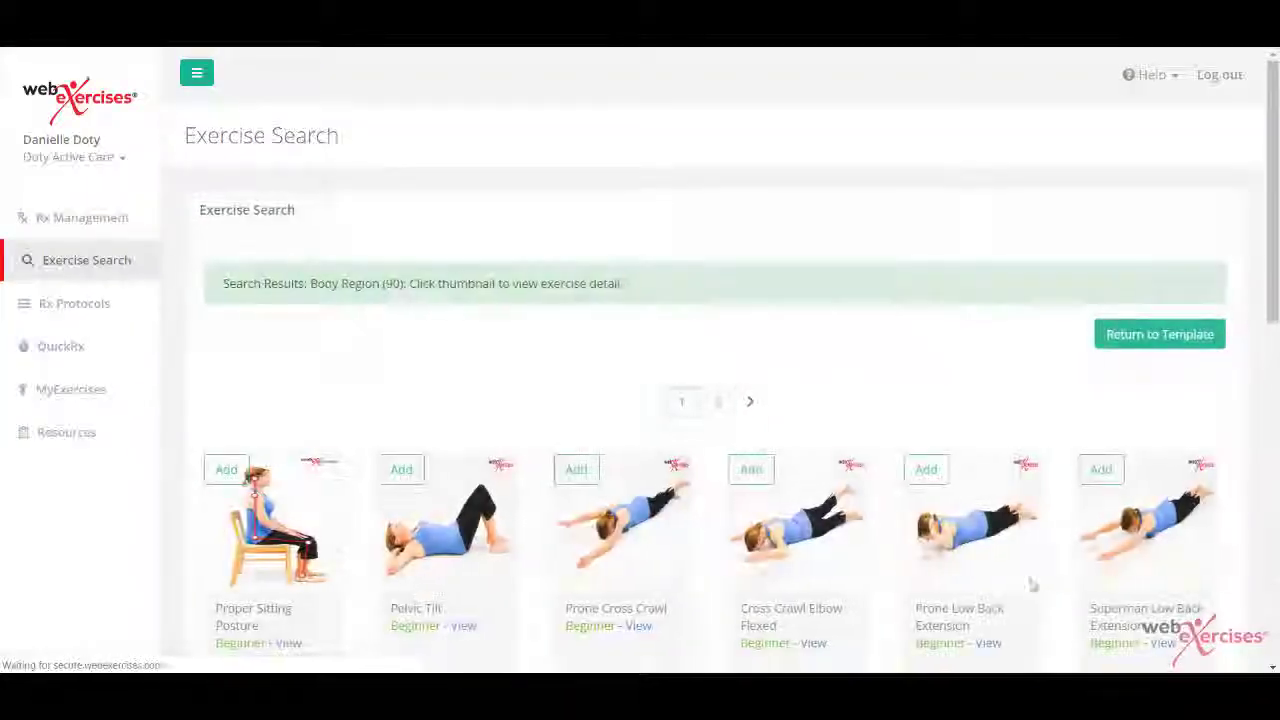
{"action": "left_click", "coordinate": [398, 474]}
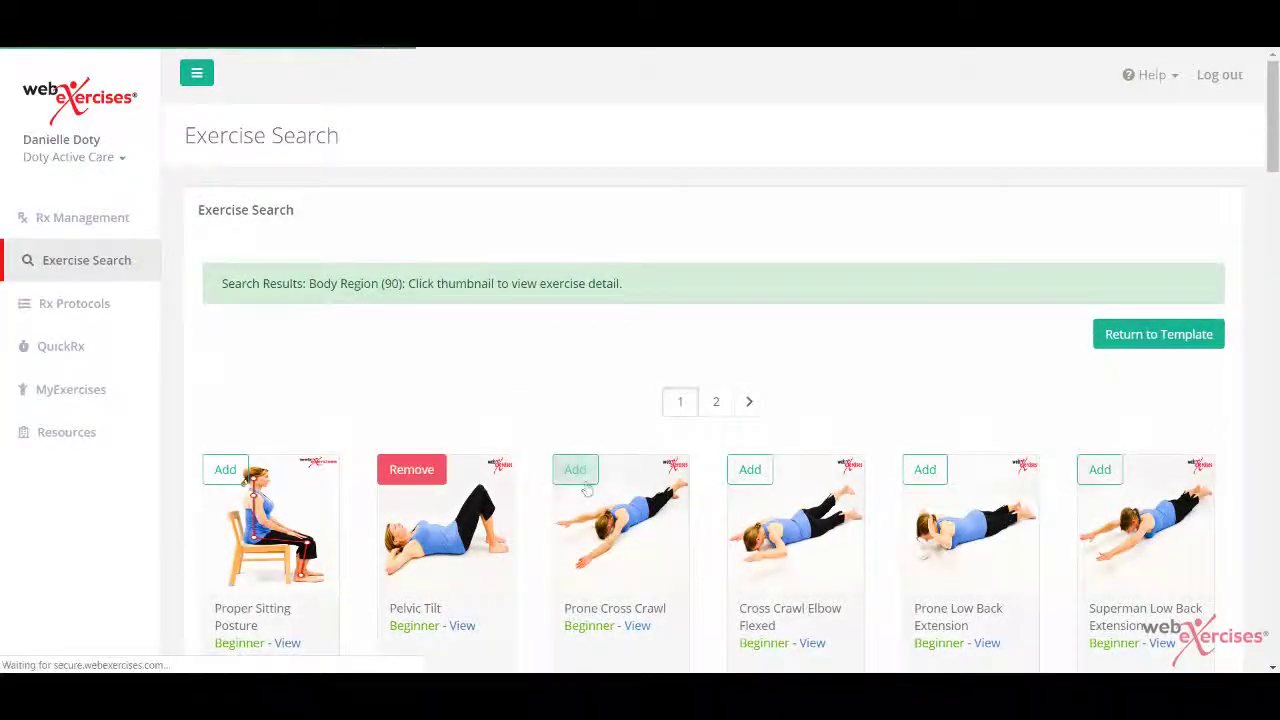
{"action": "left_click", "coordinate": [575, 474]}
{"action": "left_click", "coordinate": [750, 479]}
{"action": "scroll", "coordinate": [750, 487], "scroll_direction": "down", "scroll_amount": 3}
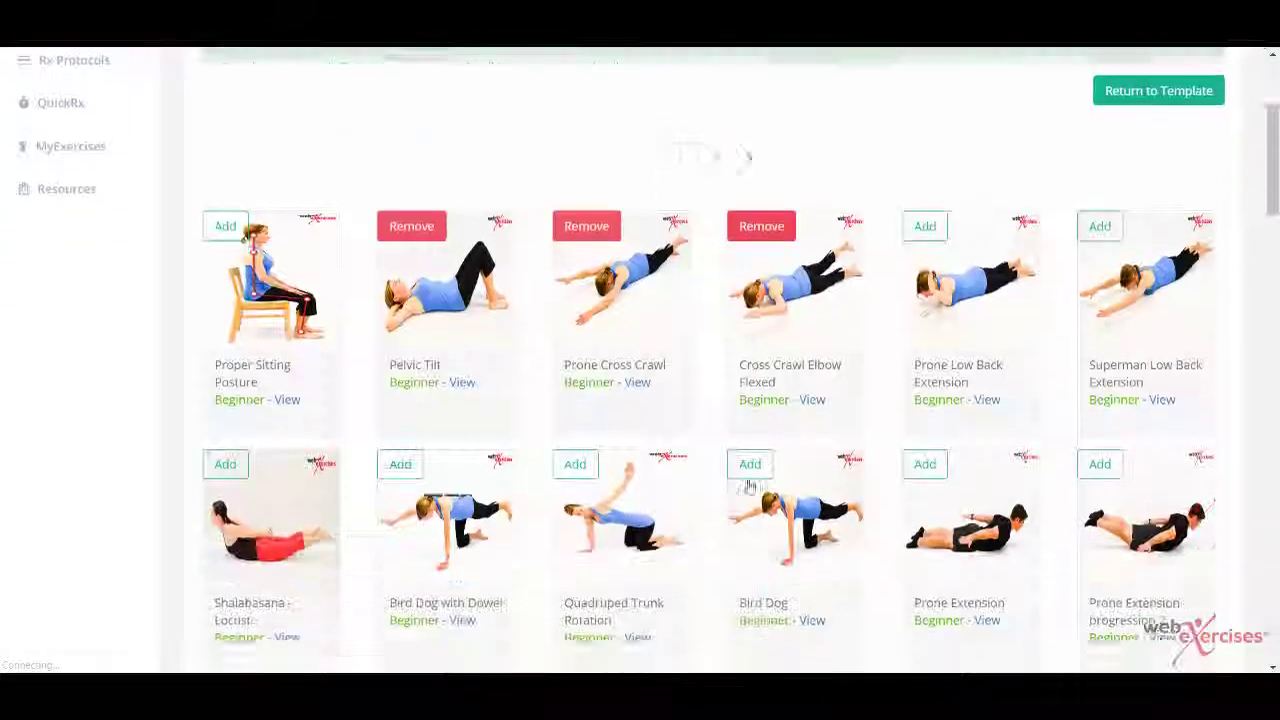
{"action": "scroll", "coordinate": [750, 487], "scroll_direction": "down", "scroll_amount": 10}
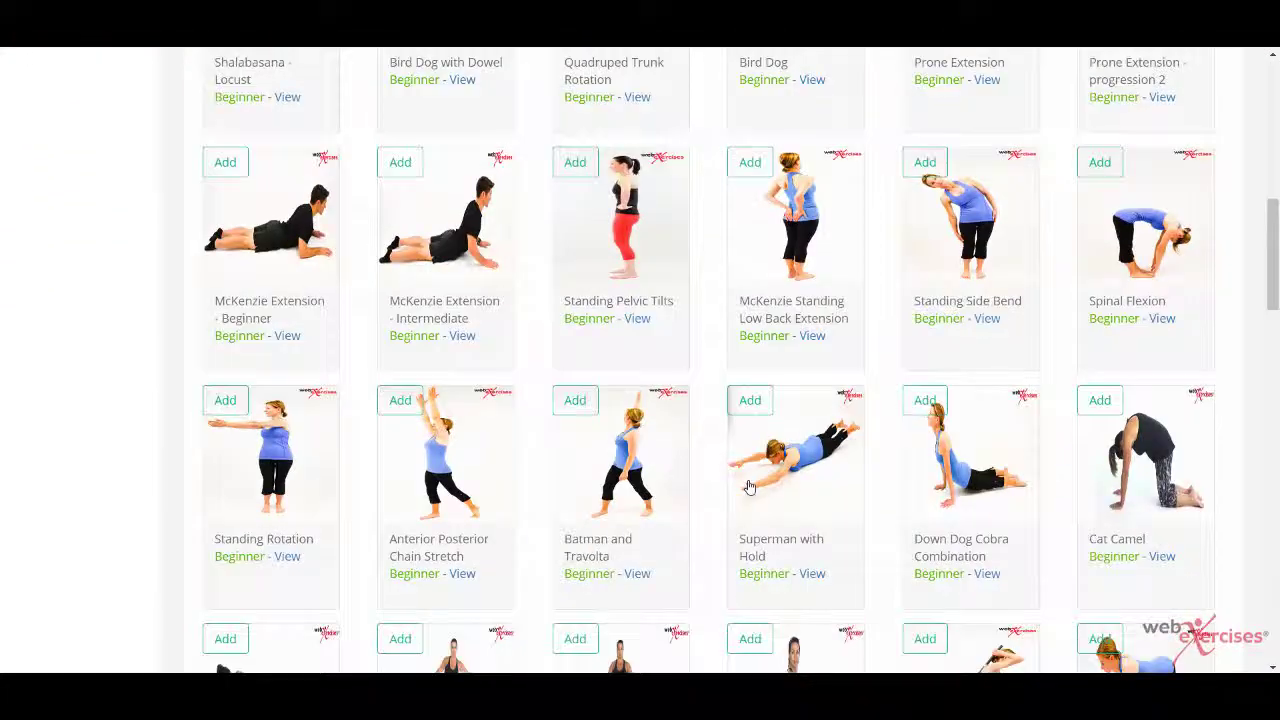
{"action": "scroll", "coordinate": [750, 487], "scroll_direction": "down", "scroll_amount": 10}
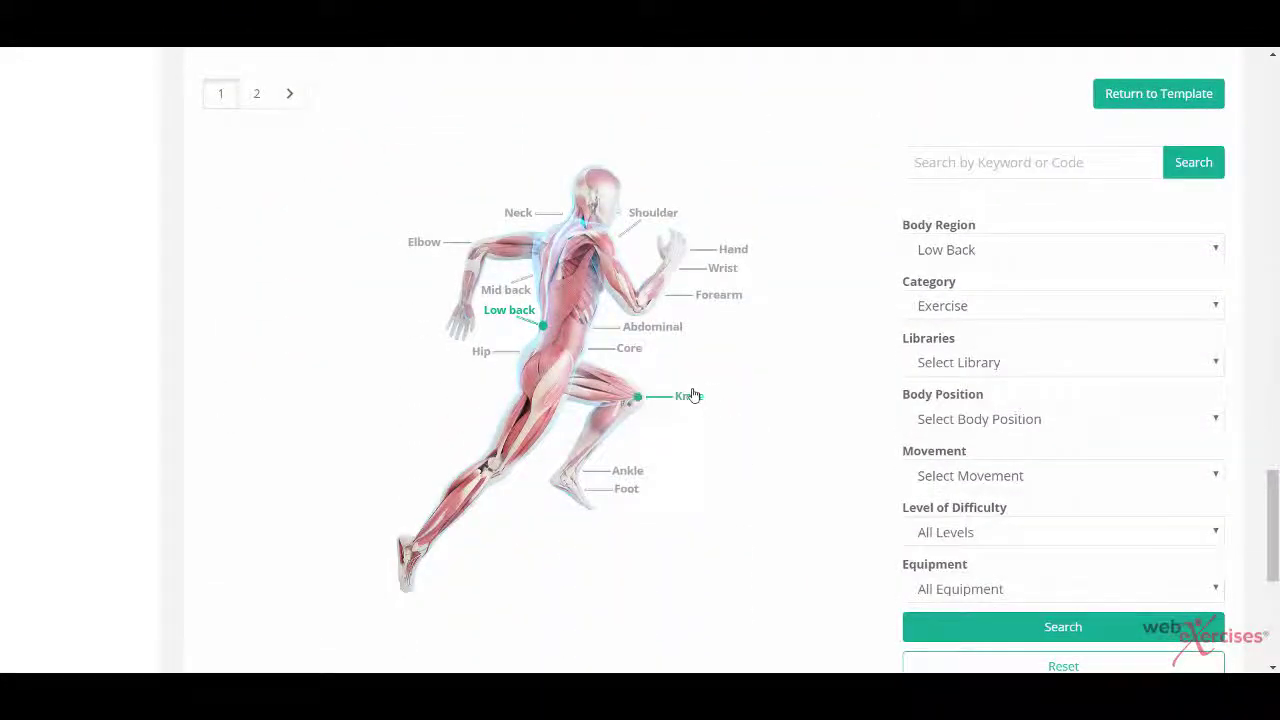
Step: Search the Knee region on the body map and add Assisted Heel Slides and Supine Straight Leg Raise
{"action": "left_click", "coordinate": [689, 398]}
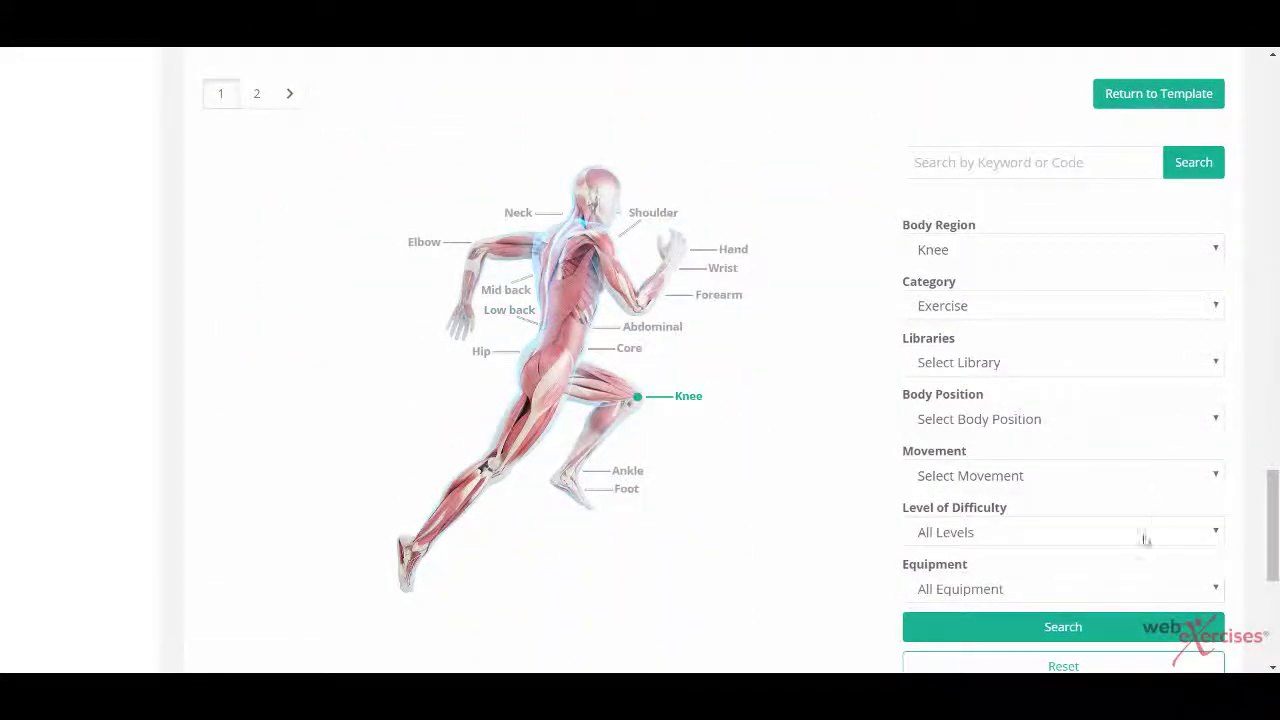
{"action": "left_click", "coordinate": [1060, 626]}
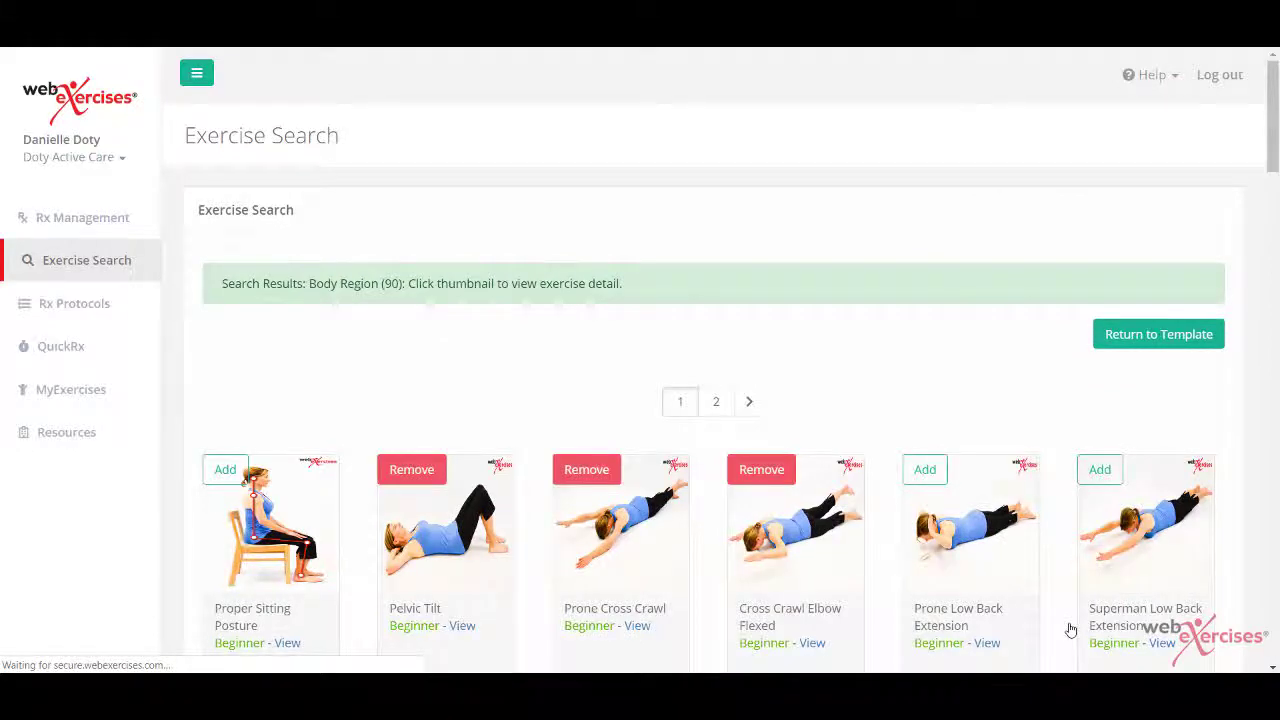
{"action": "scroll", "coordinate": [1070, 629], "scroll_direction": "down", "scroll_amount": 3}
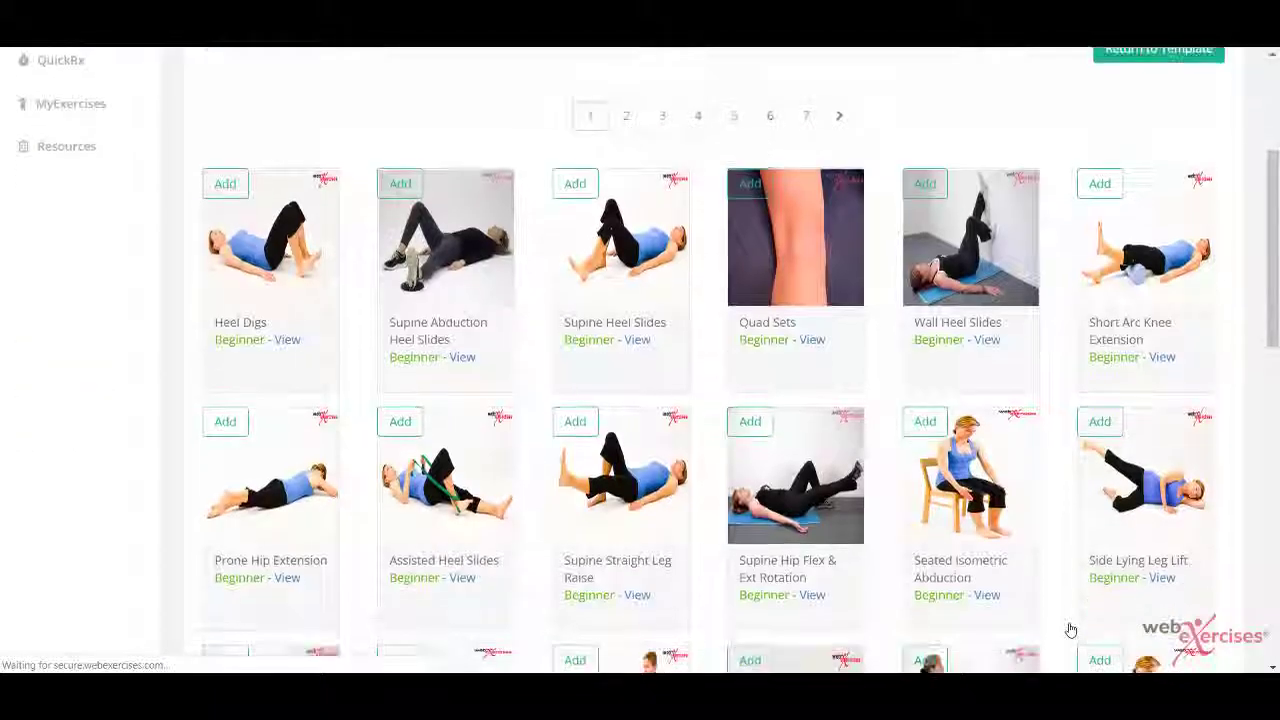
{"action": "left_click", "coordinate": [400, 384]}
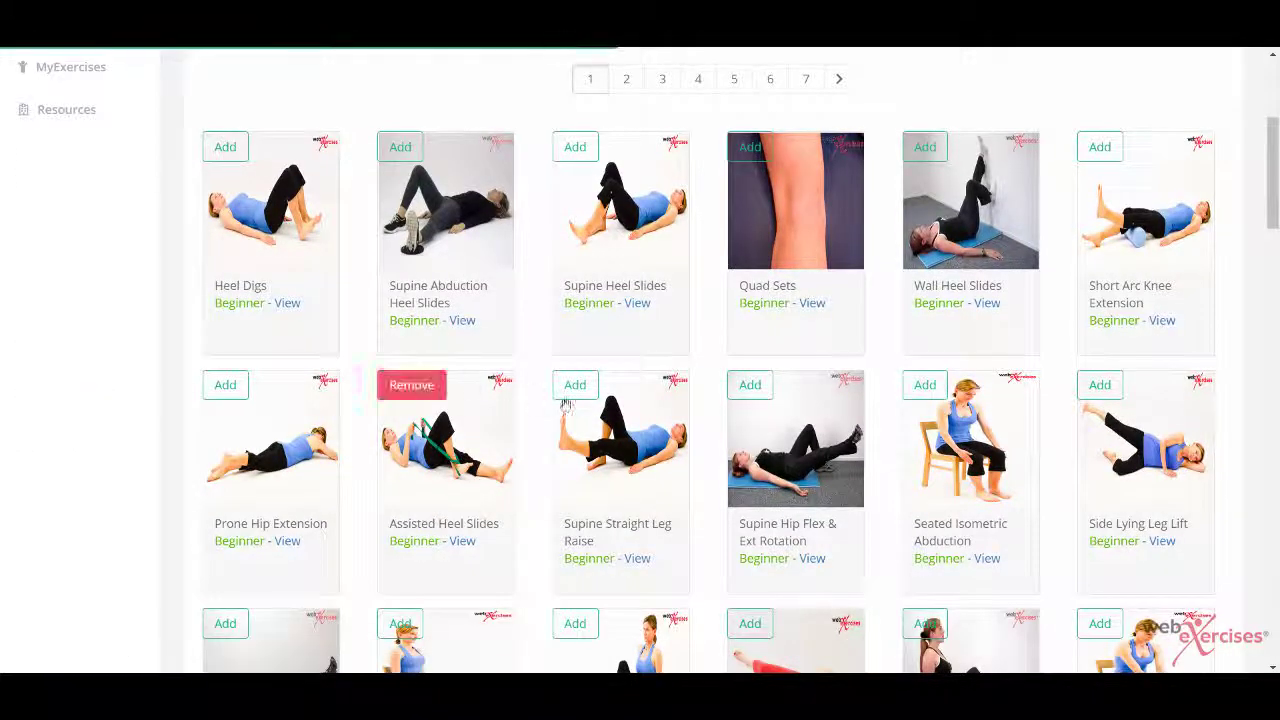
{"action": "left_click", "coordinate": [575, 386]}
{"action": "scroll", "coordinate": [936, 373], "scroll_direction": "up", "scroll_amount": 2}
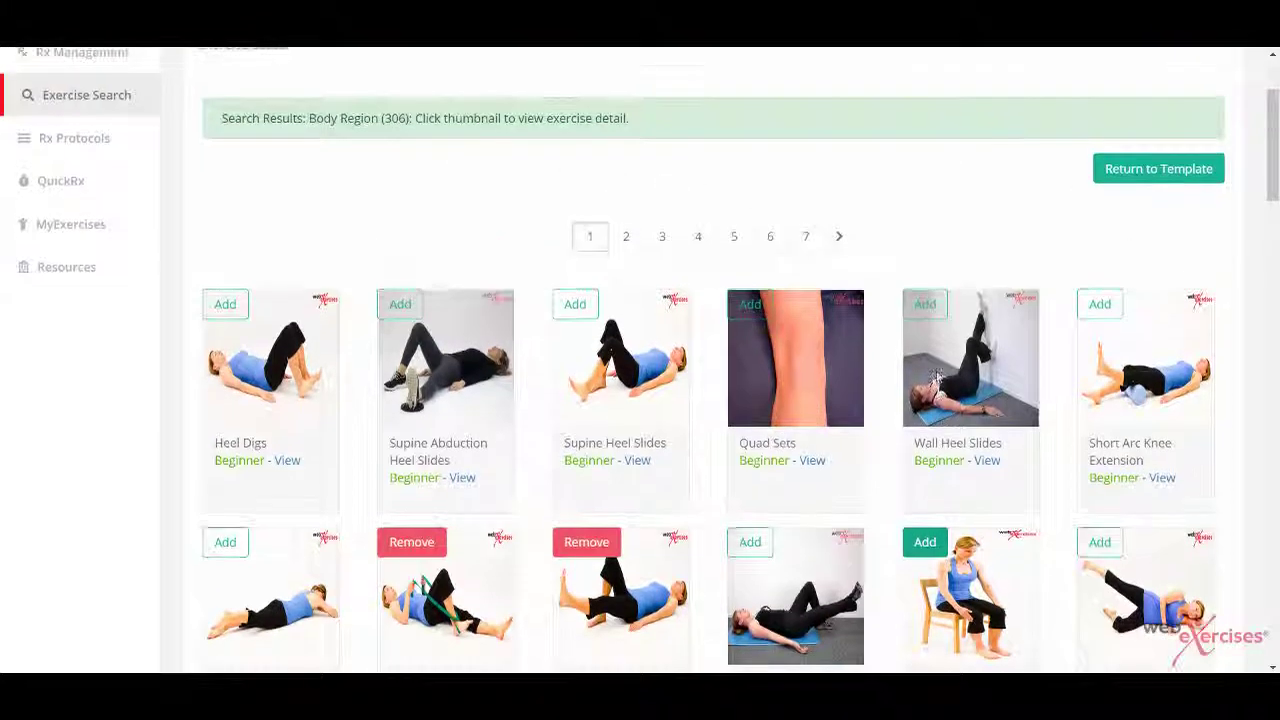
Step: Return to the new template and name it Favorites, leaving comments blank
{"action": "left_click", "coordinate": [1176, 171]}
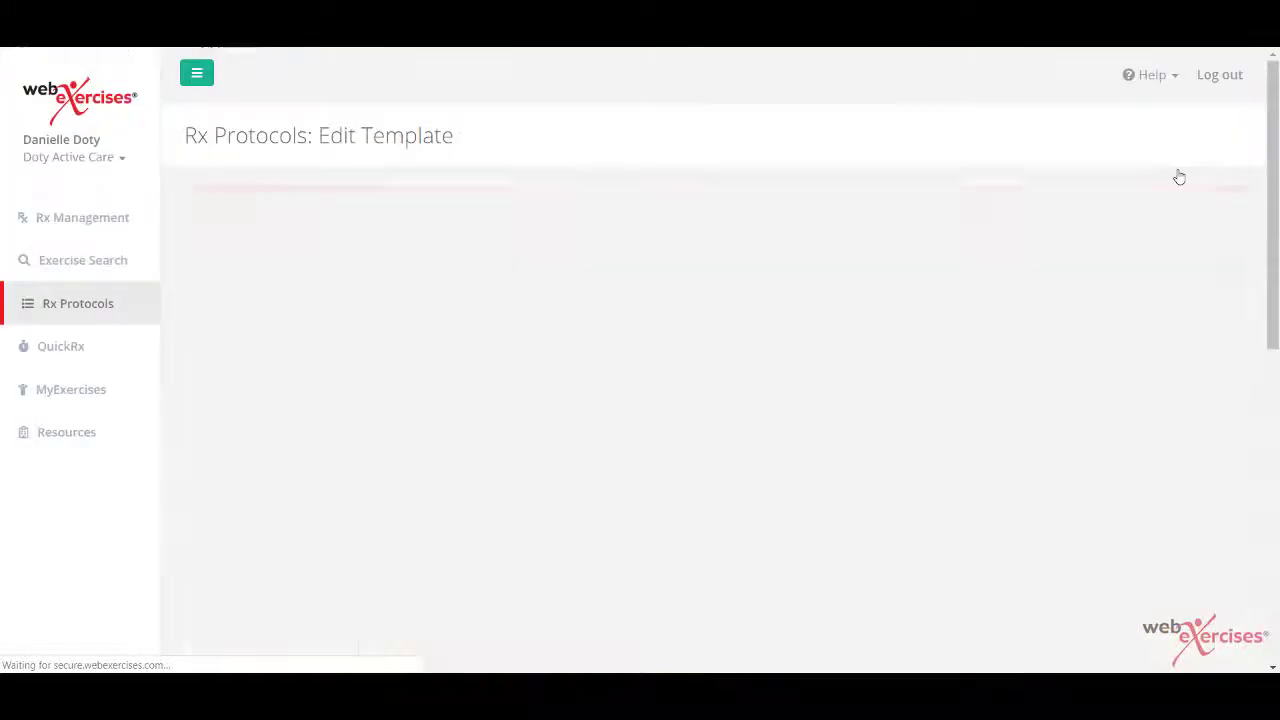
{"action": "scroll", "coordinate": [946, 357], "scroll_direction": "down", "scroll_amount": 2}
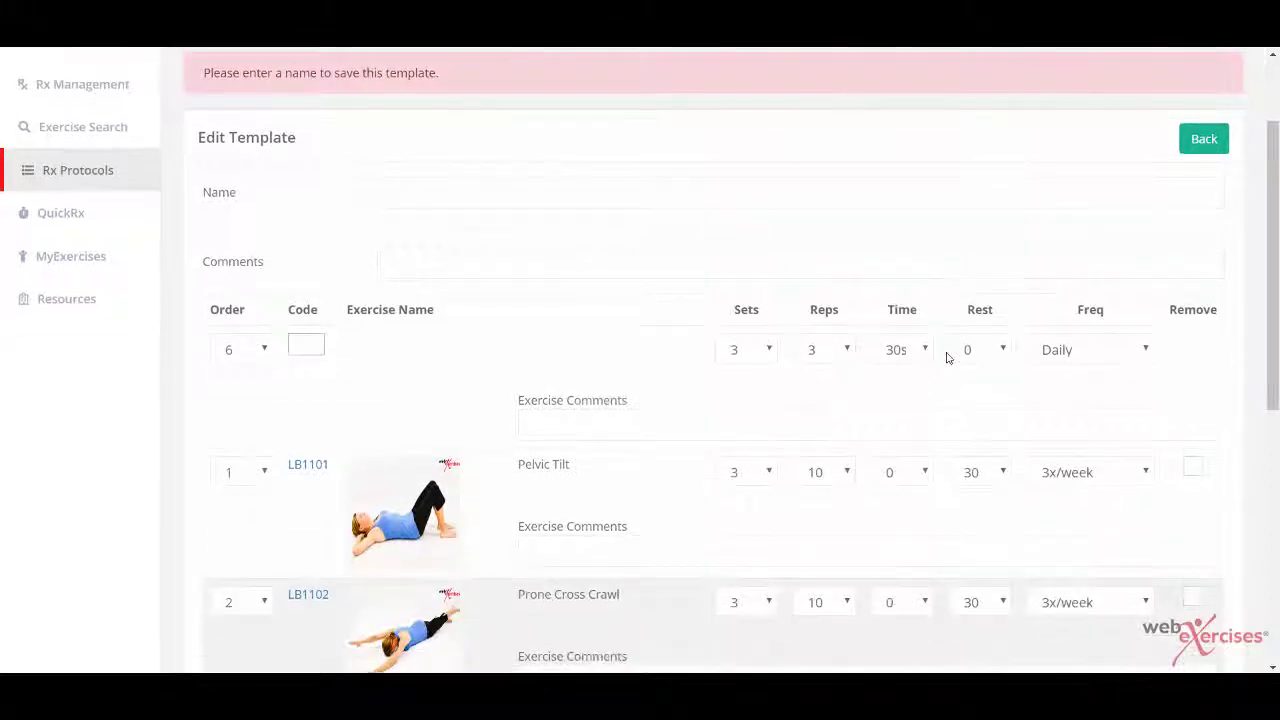
{"action": "scroll", "coordinate": [946, 357], "scroll_direction": "down", "scroll_amount": 1}
{"action": "left_click", "coordinate": [440, 137]}
{"action": "type", "text": "Fa"}
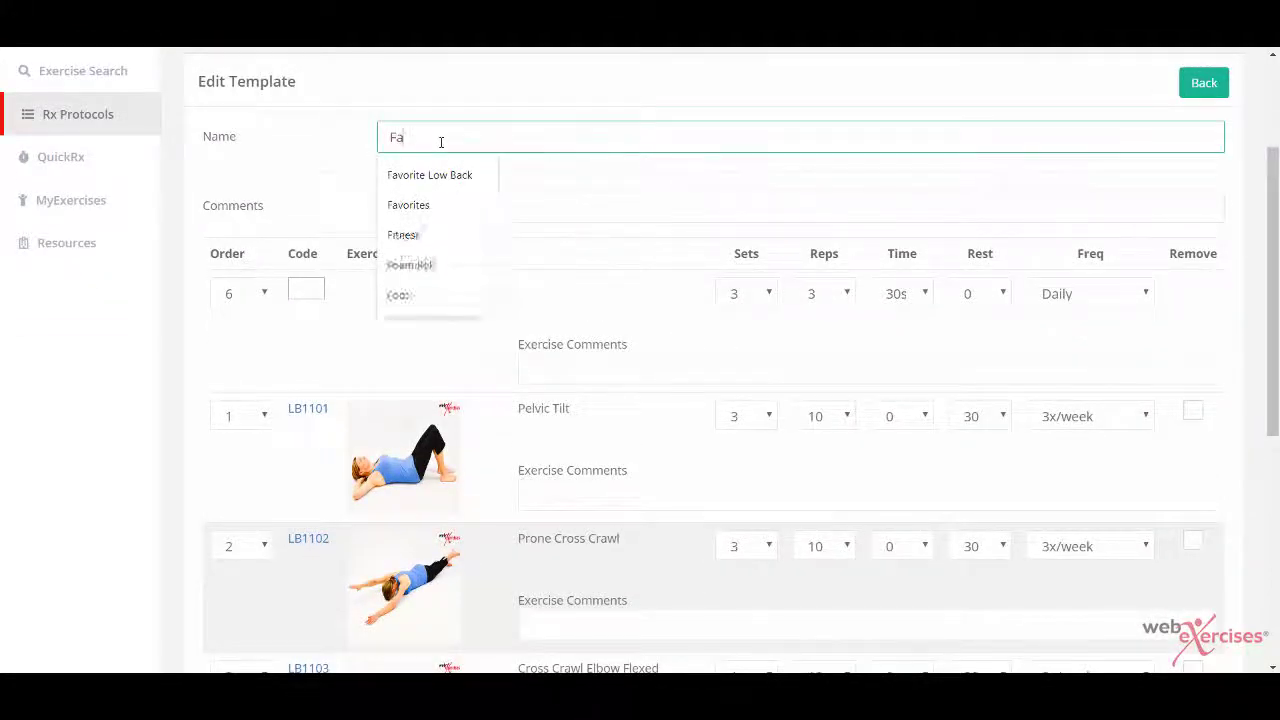
{"action": "key", "text": "Down"}
{"action": "key", "text": "Down"}
{"action": "key", "text": "Tab"}
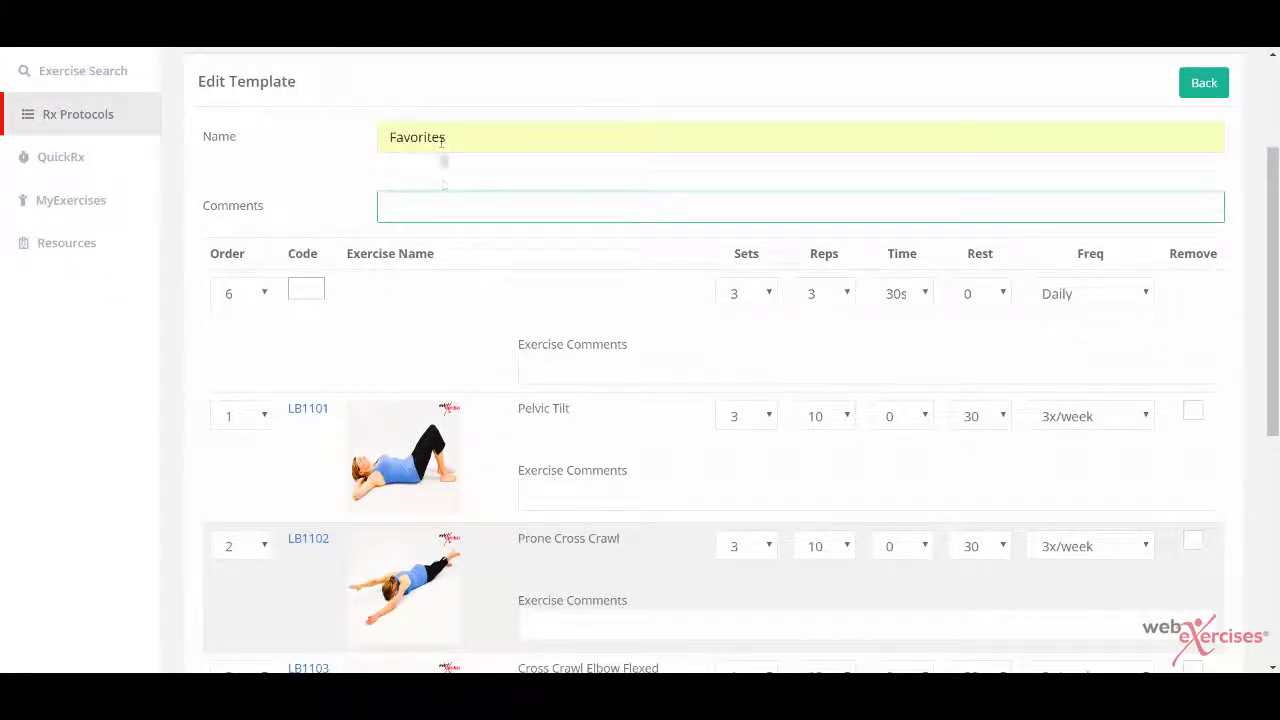
{"action": "left_click", "coordinate": [445, 185]}
Step: Set Cross Crawl Elbow Flexed and Supine Straight Leg Raise to 1 set each and apply changes
{"action": "scroll", "coordinate": [948, 357], "scroll_direction": "down", "scroll_amount": 4}
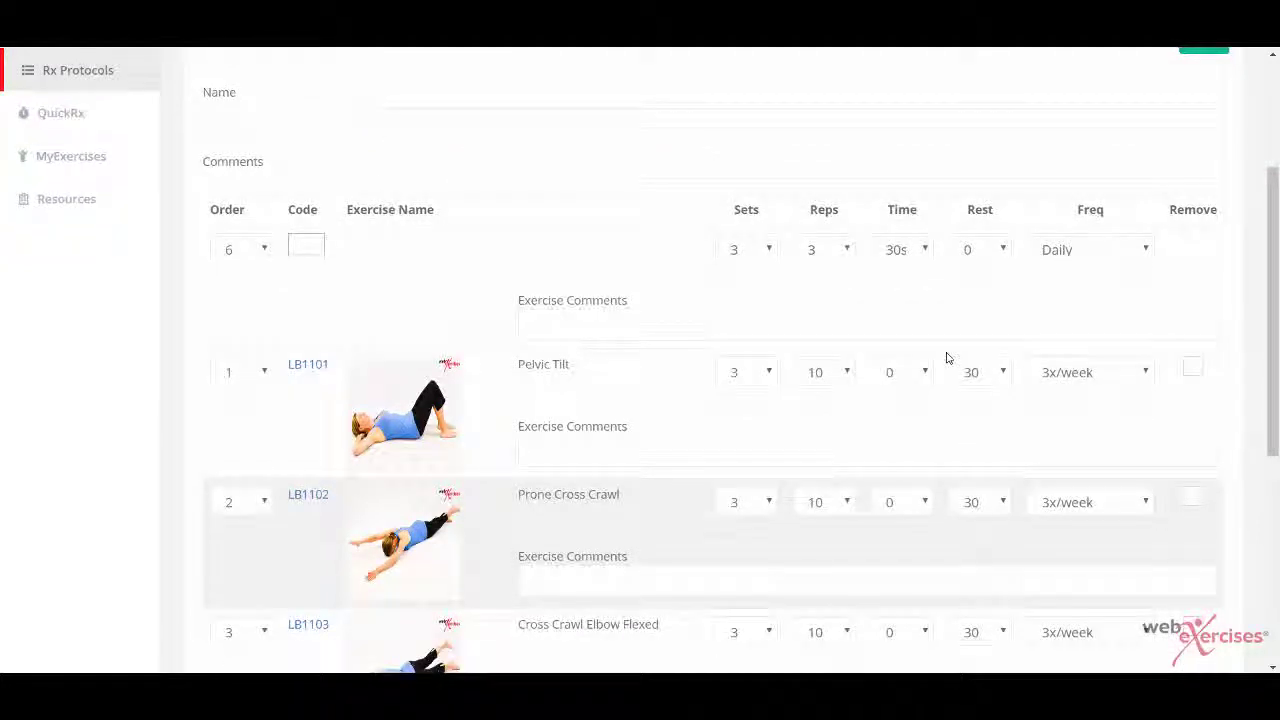
{"action": "left_click", "coordinate": [745, 462]}
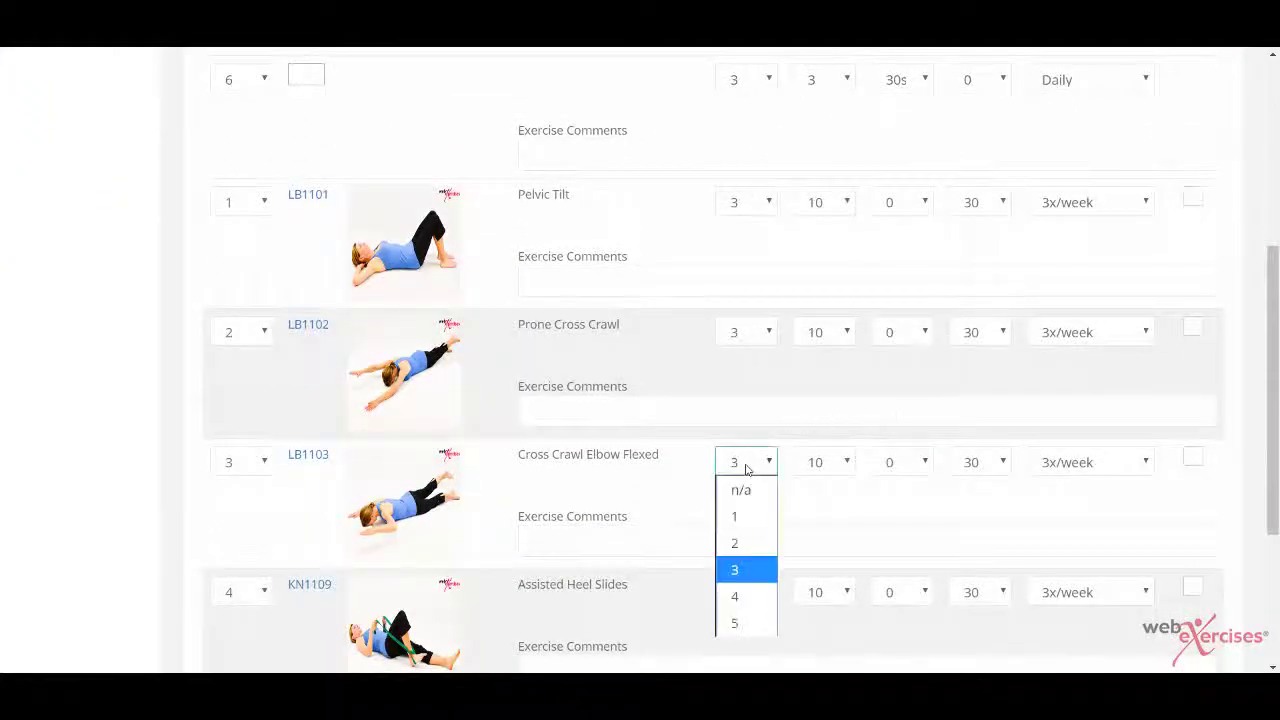
{"action": "left_click", "coordinate": [745, 516]}
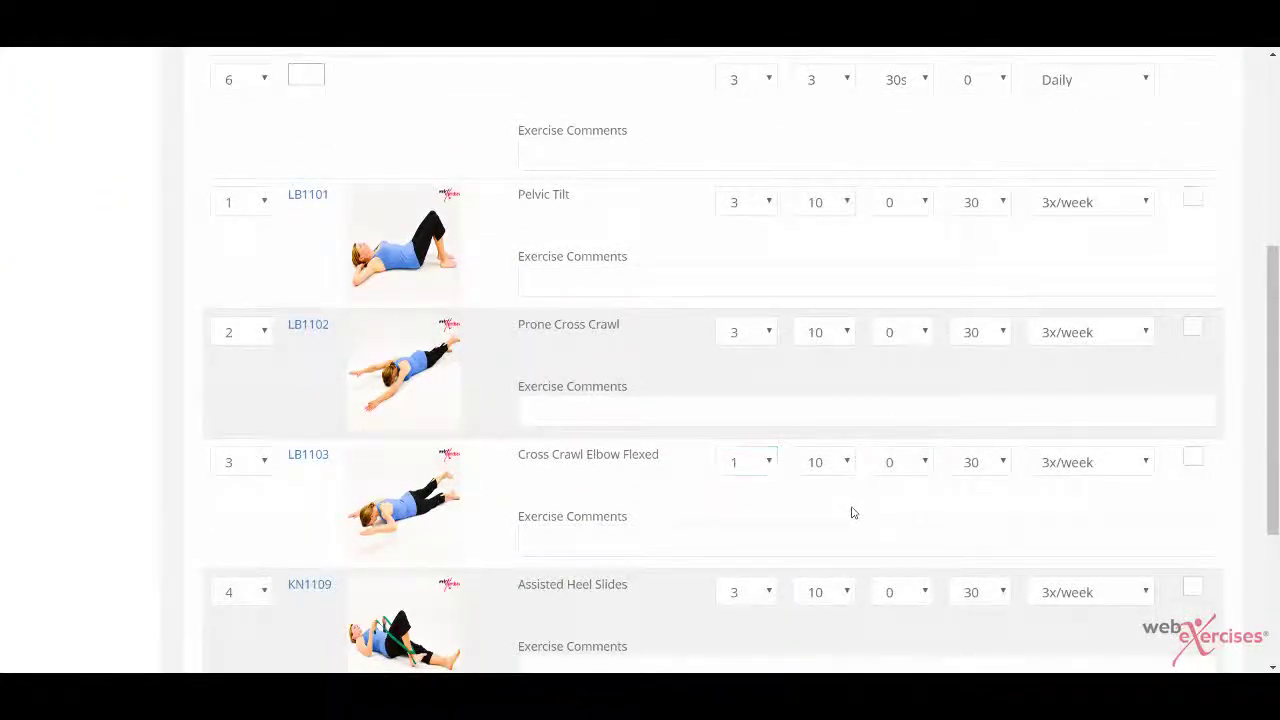
{"action": "scroll", "coordinate": [851, 514], "scroll_direction": "down", "scroll_amount": 3}
{"action": "left_click", "coordinate": [748, 568]}
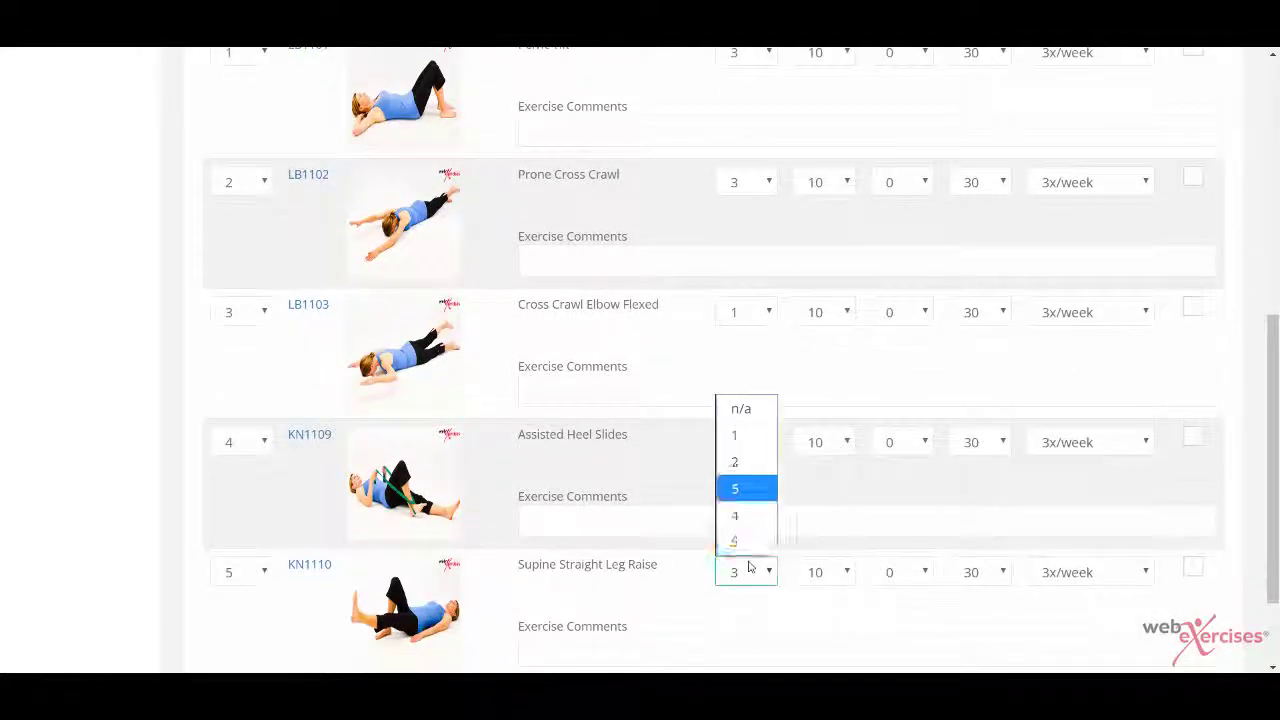
{"action": "left_click", "coordinate": [745, 435]}
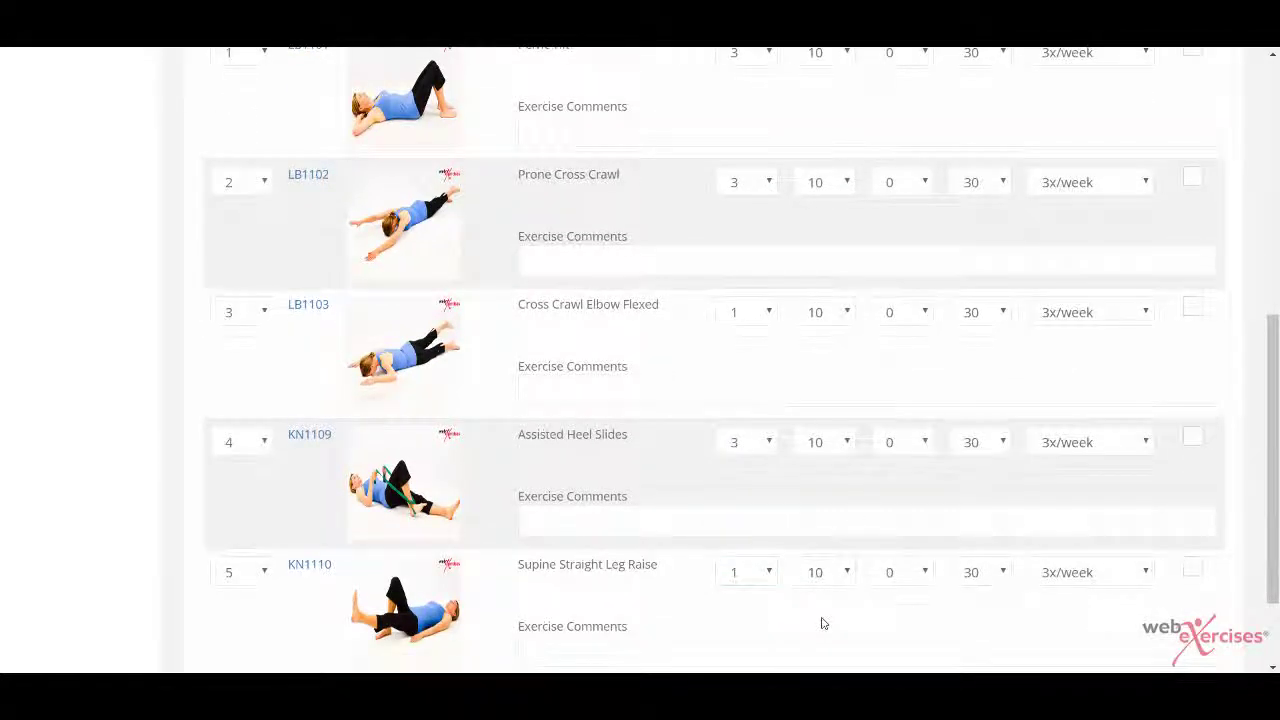
{"action": "scroll", "coordinate": [823, 623], "scroll_direction": "down", "scroll_amount": 3}
{"action": "left_click", "coordinate": [1116, 597]}
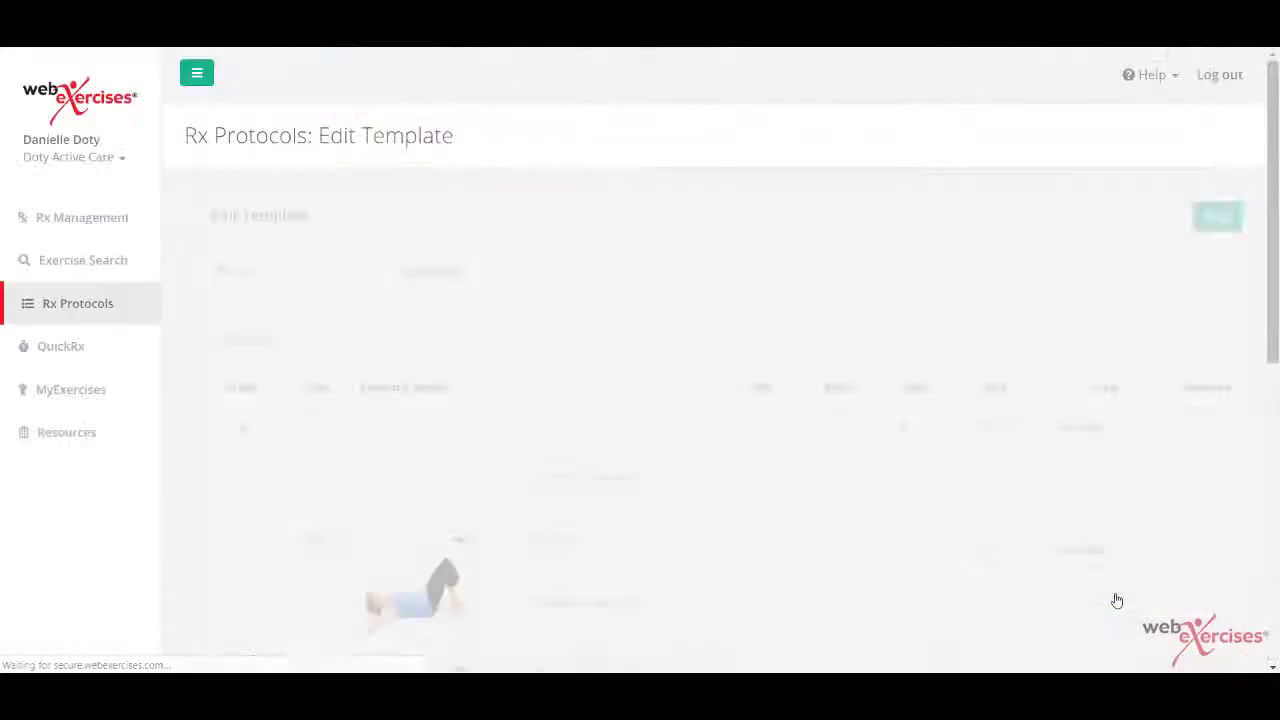
Step: Continue through the detail page and finish saving the five-exercise Favorites template
{"action": "scroll", "coordinate": [1117, 600], "scroll_direction": "down", "scroll_amount": 6}
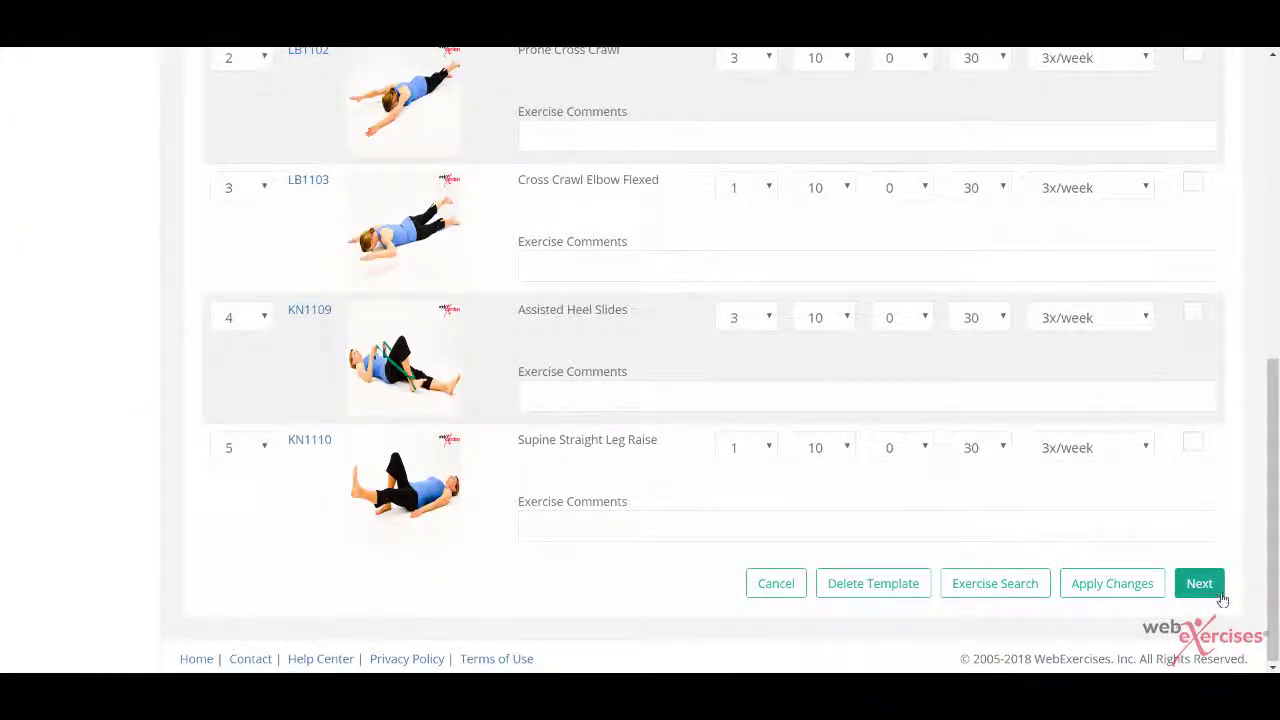
{"action": "left_click", "coordinate": [1221, 598]}
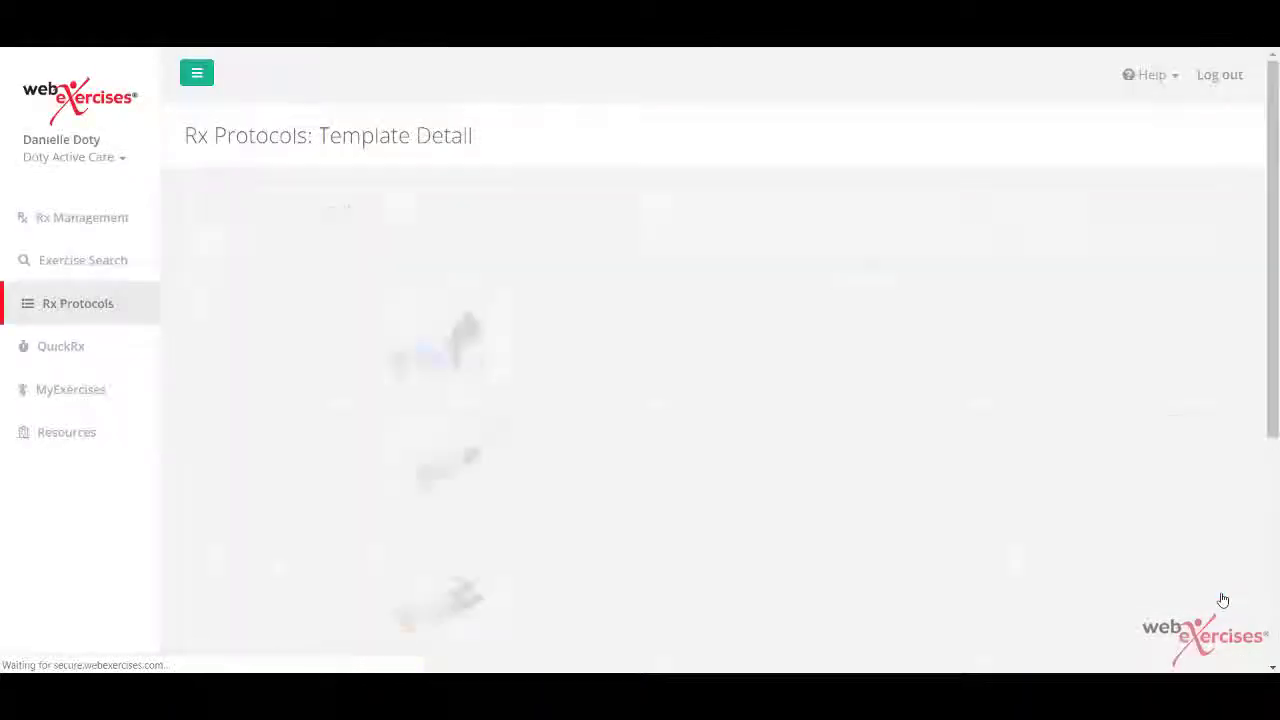
{"action": "scroll", "coordinate": [1222, 598], "scroll_direction": "down", "scroll_amount": 5}
{"action": "scroll", "coordinate": [1222, 598], "scroll_direction": "down", "scroll_amount": 2}
{"action": "left_click", "coordinate": [1194, 584]}
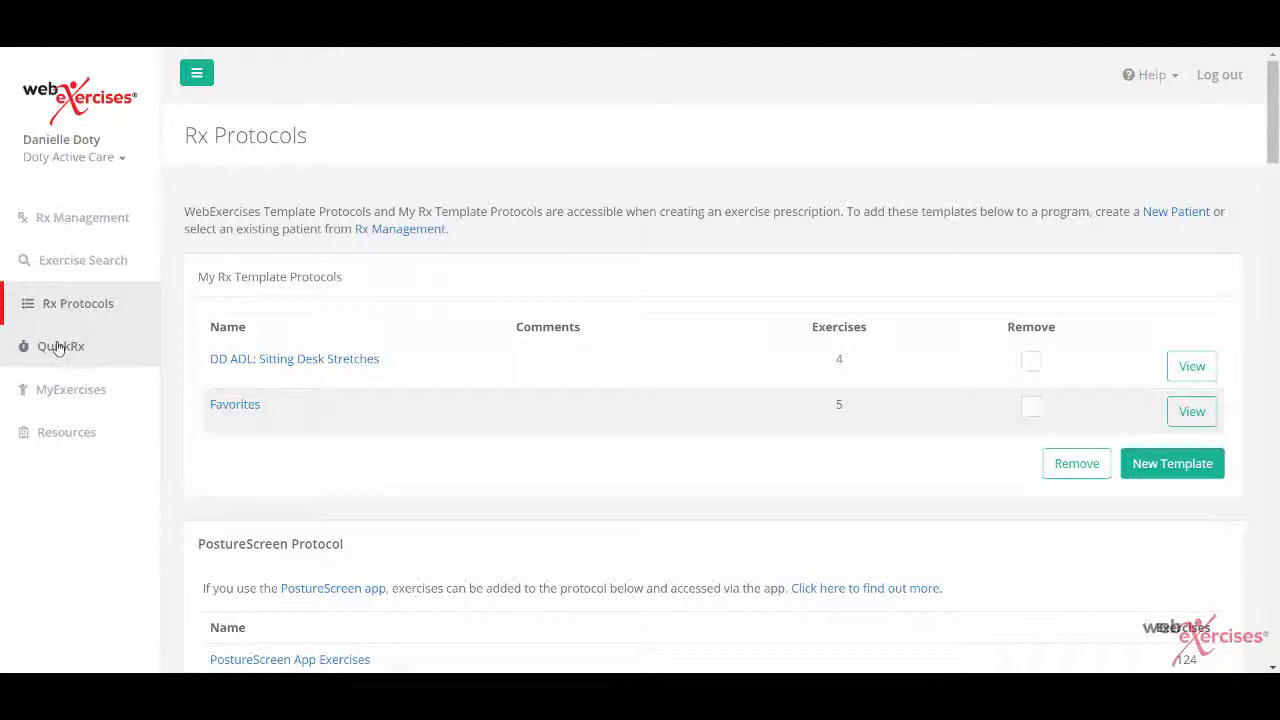
{"action": "left_click", "coordinate": [103, 350]}
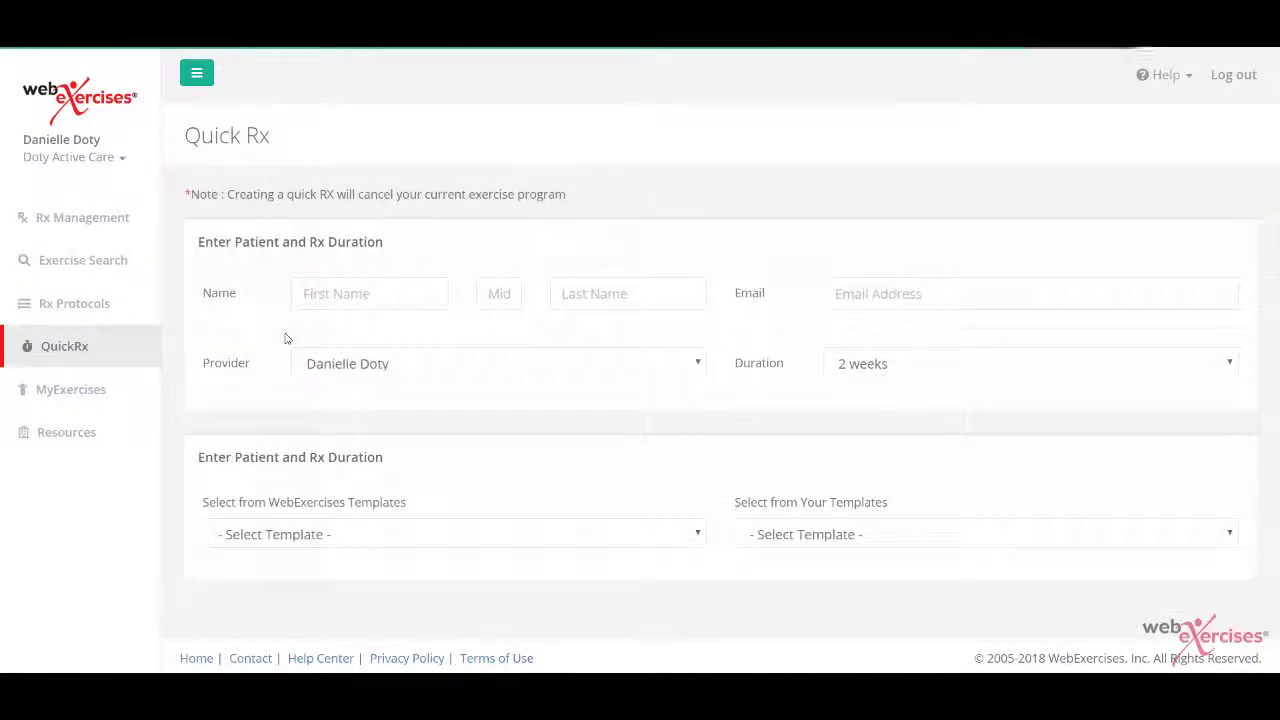
Step: Enter the patient's first name, last initial and e-mail, keeping the Rx duration at 2 weeks
{"action": "left_click", "coordinate": [363, 292]}
{"action": "type", "text": "Danielle"}
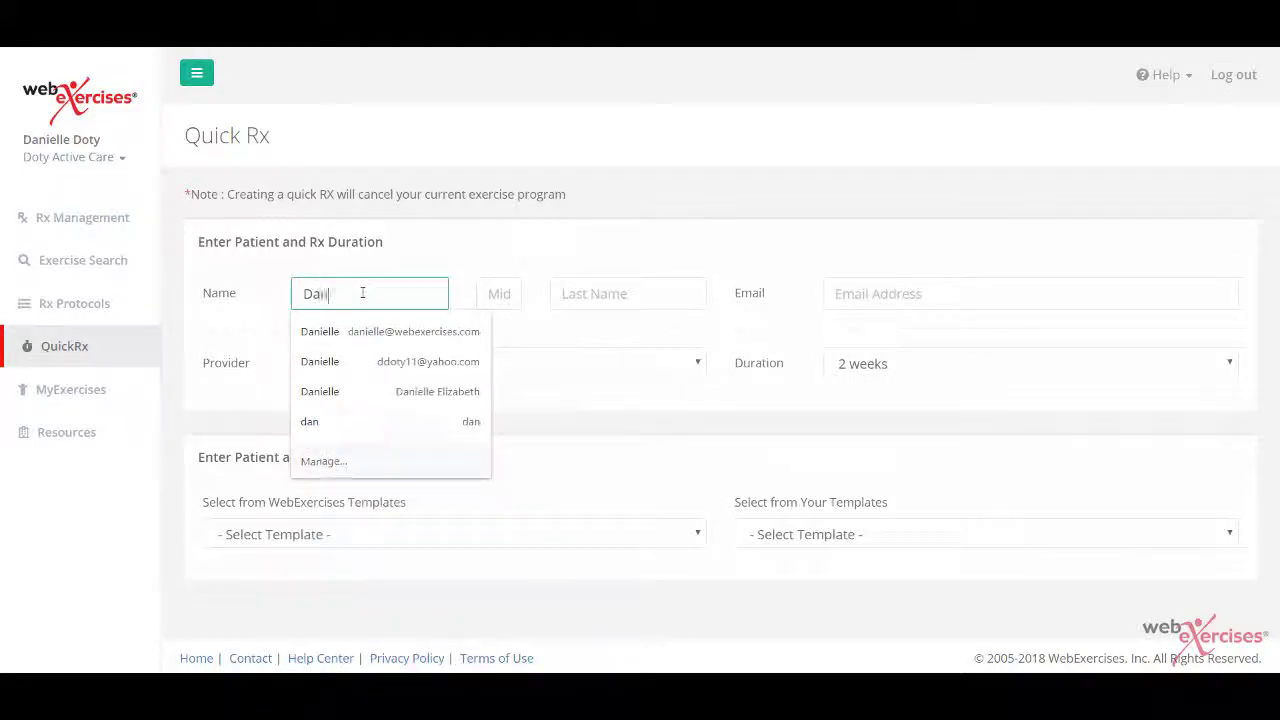
{"action": "key", "text": "Tab"}
{"action": "key", "text": "Tab"}
{"action": "type", "text": "D"}
{"action": "key", "text": "Tab"}
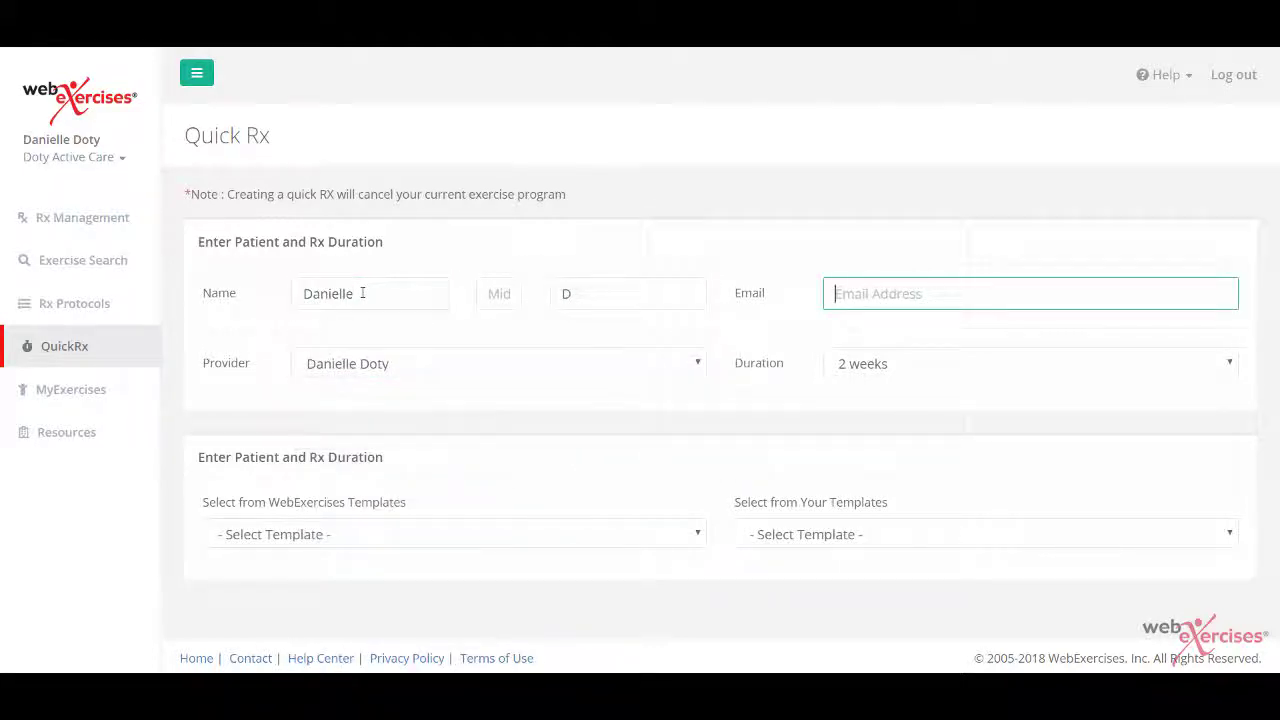
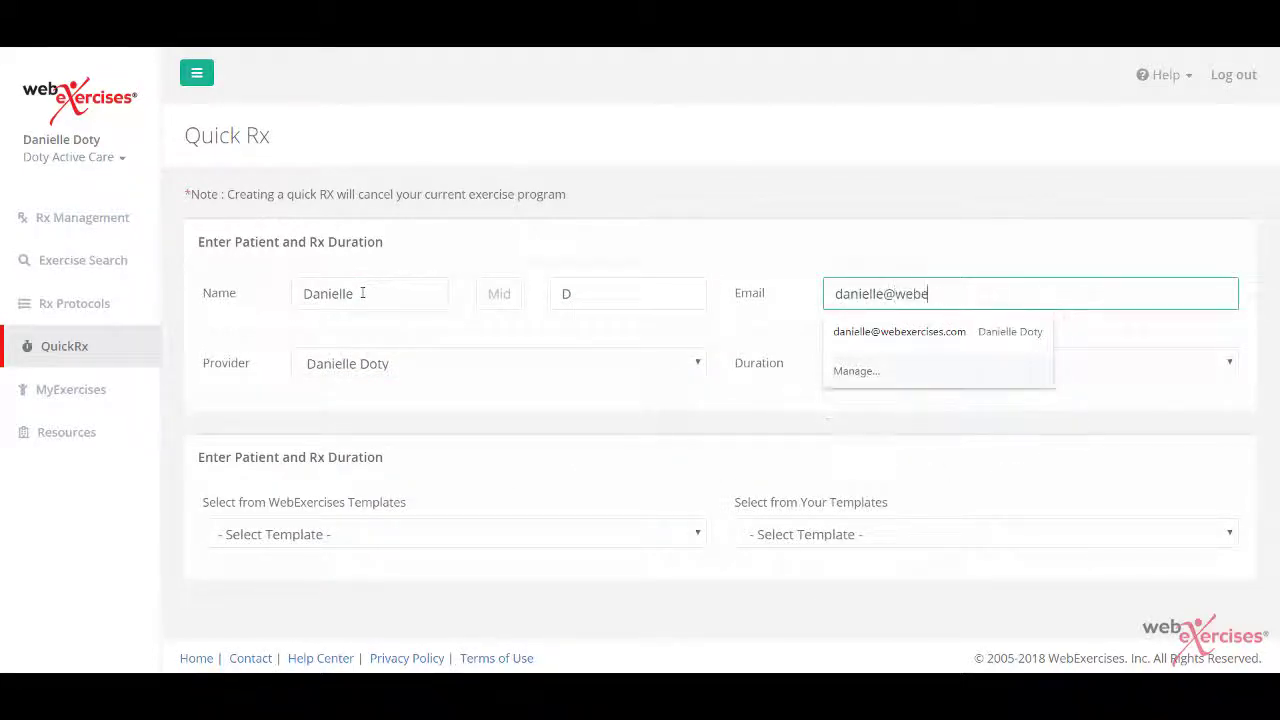
{"action": "left_click", "coordinate": [480, 424]}
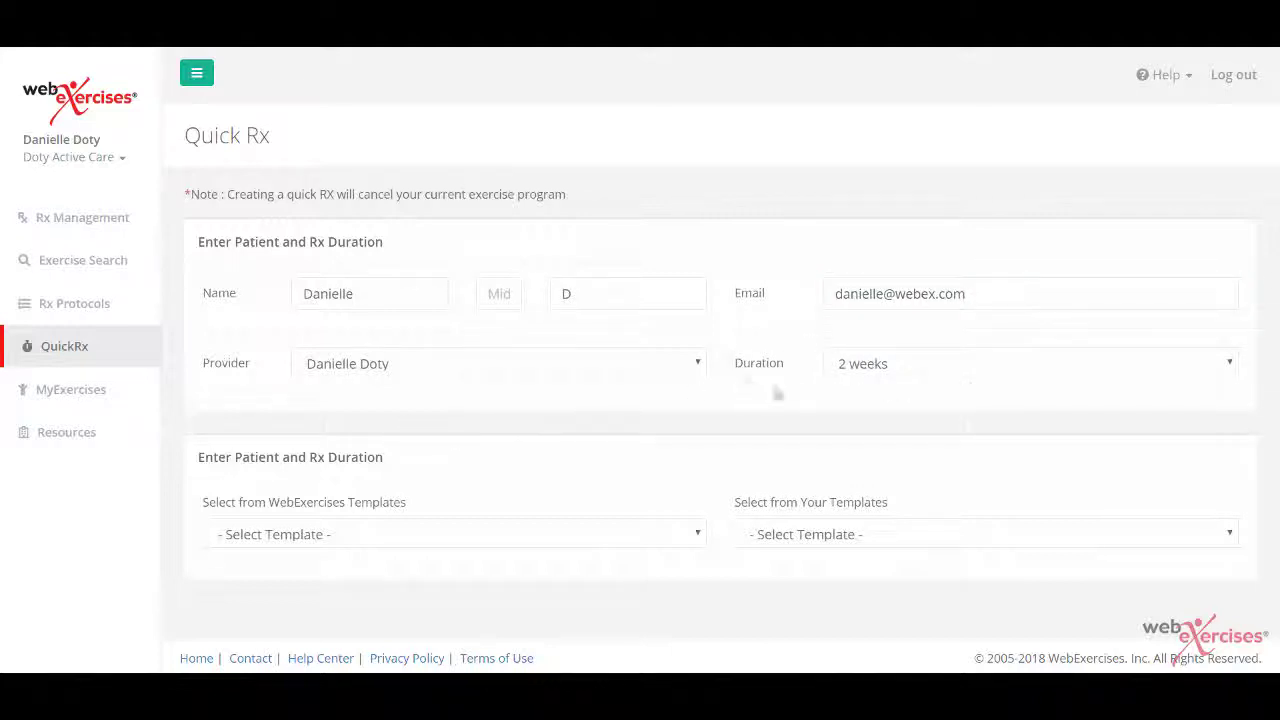
{"action": "left_click", "coordinate": [1230, 368]}
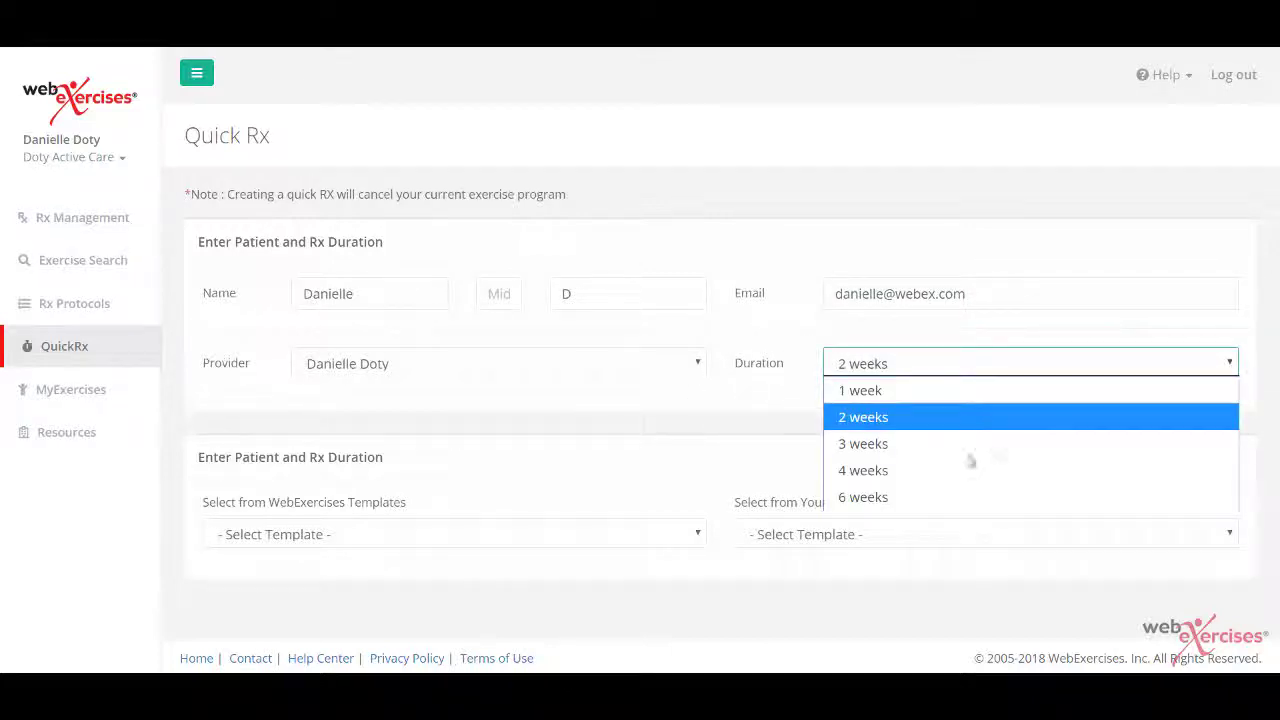
{"action": "left_click", "coordinate": [911, 416]}
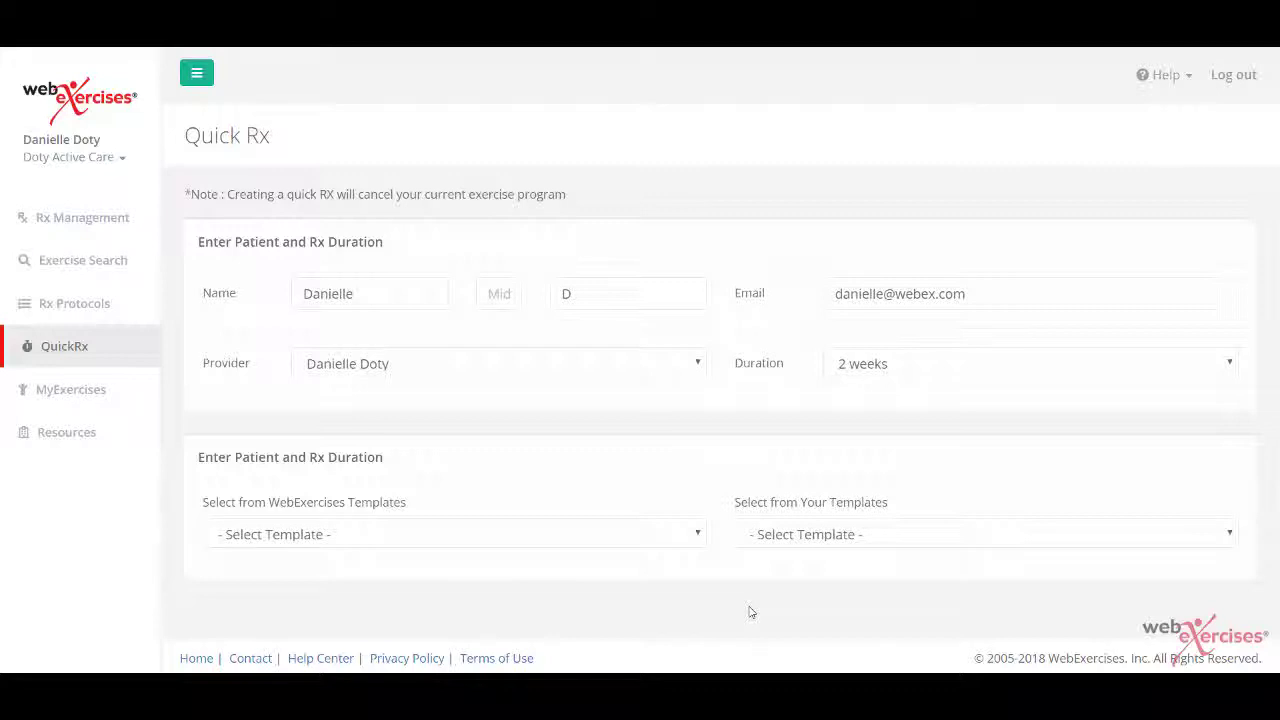
Step: Choose the Favorites template as the source for this Quick Rx
{"action": "left_click", "coordinate": [1231, 540]}
{"action": "left_click", "coordinate": [882, 612]}
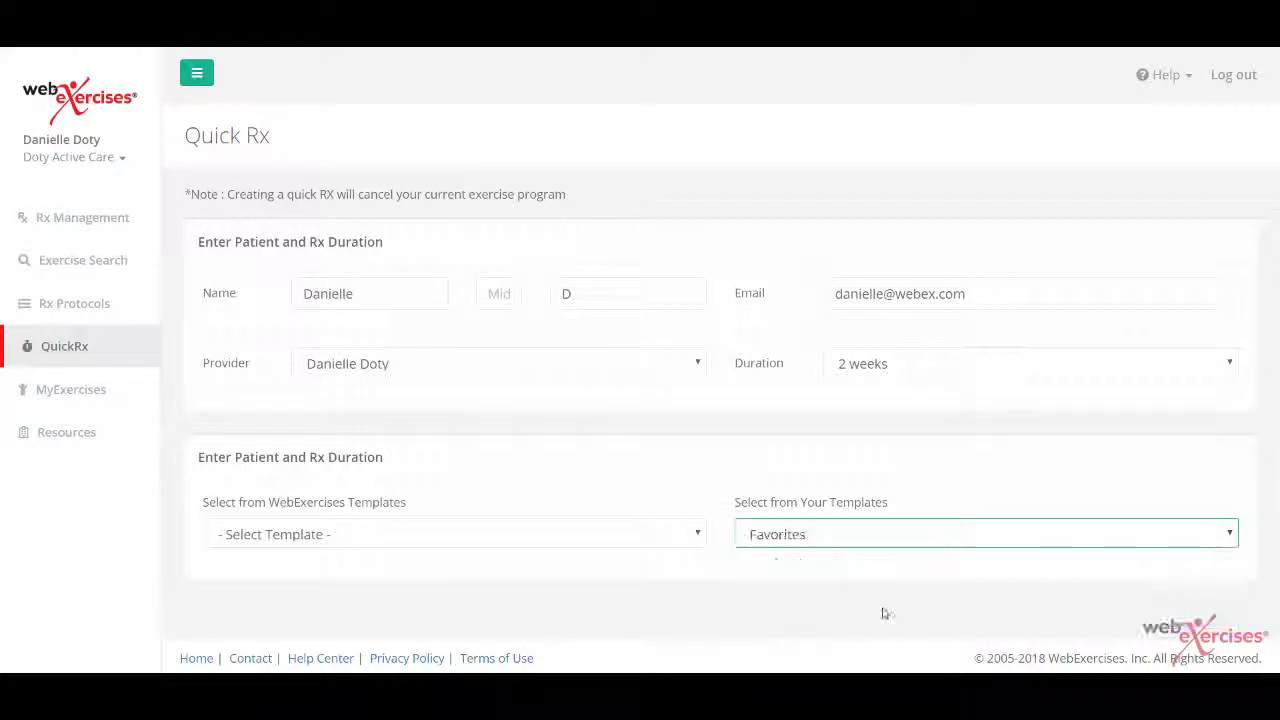
{"action": "scroll", "coordinate": [882, 612], "scroll_direction": "down", "scroll_amount": 2}
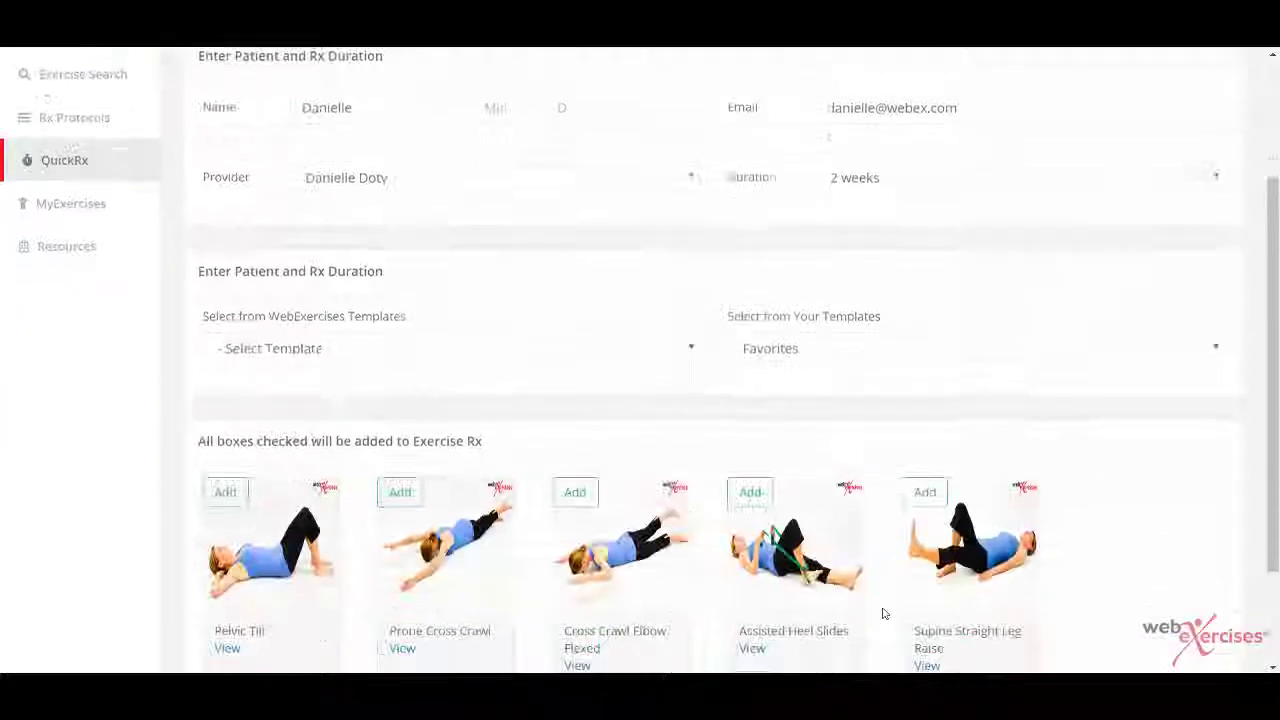
Step: Add Supine Straight Leg Raise, Assisted Heel Slides, Cross Crawl Elbow Flexed and Prone Cross Crawl, then send
{"action": "left_click", "coordinate": [928, 468]}
{"action": "left_click", "coordinate": [750, 466]}
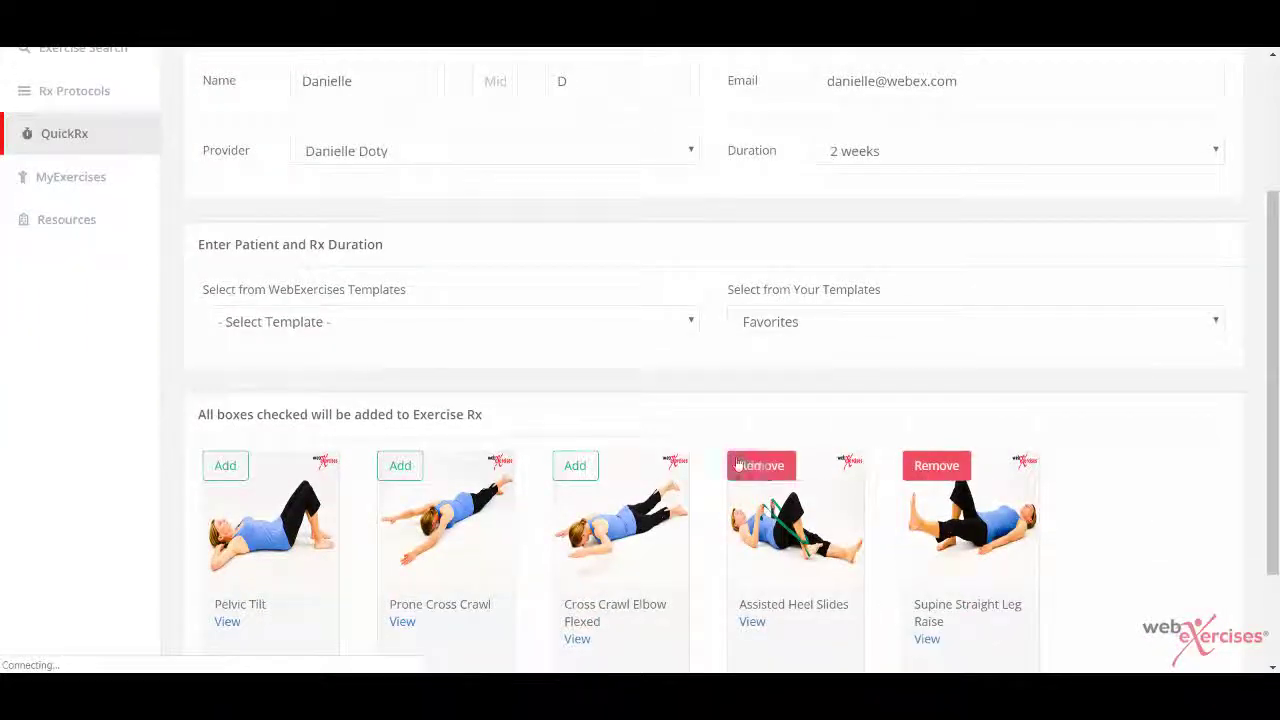
{"action": "left_click", "coordinate": [575, 466]}
{"action": "left_click", "coordinate": [400, 465]}
{"action": "scroll", "coordinate": [402, 467], "scroll_direction": "down", "scroll_amount": 2}
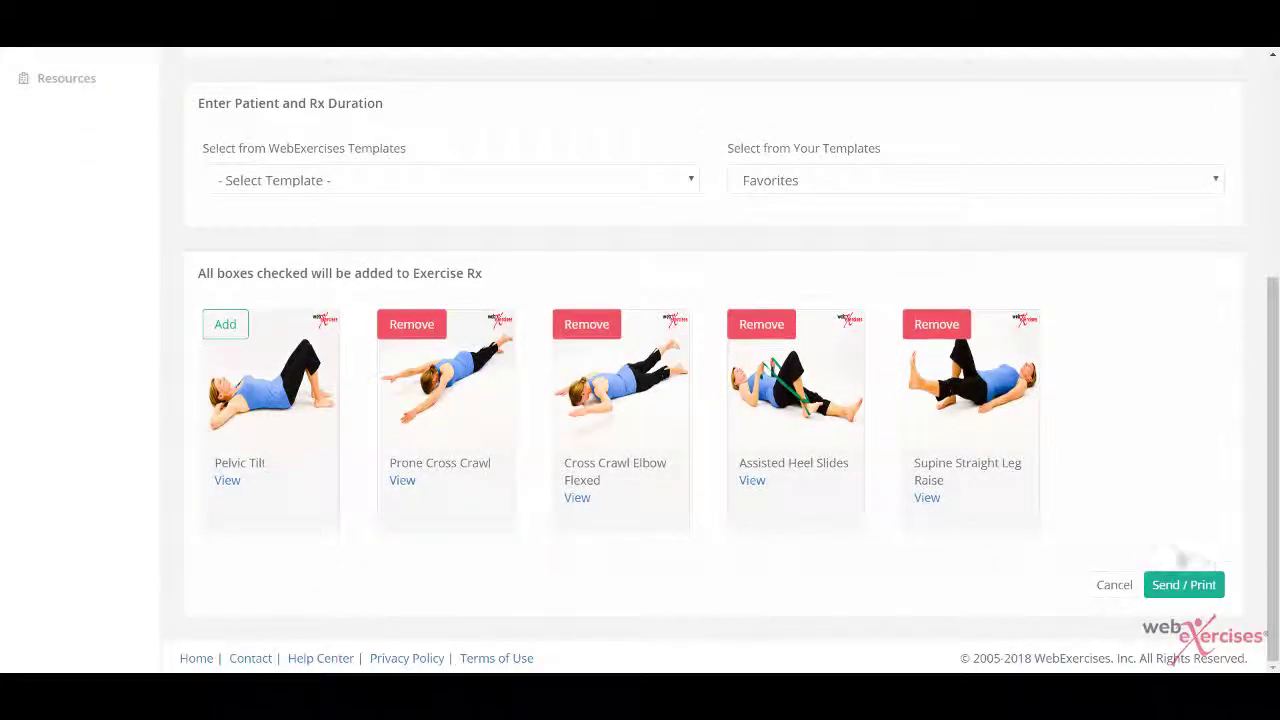
{"action": "left_click", "coordinate": [1201, 584]}
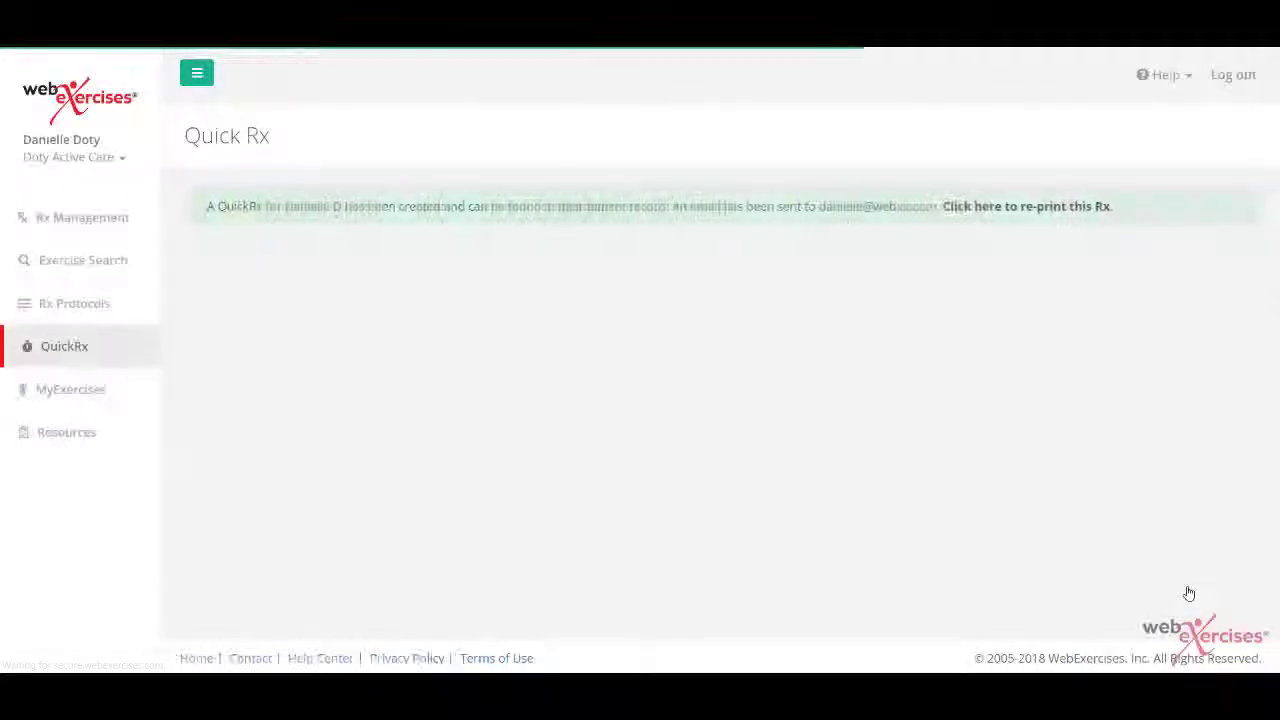